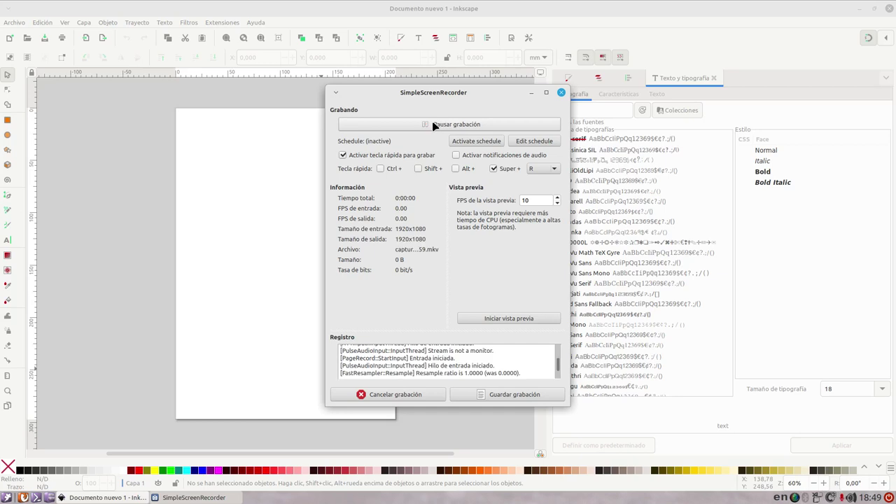
Start the screen recording with a blank Inkscape document ready.
left_click(531, 93)
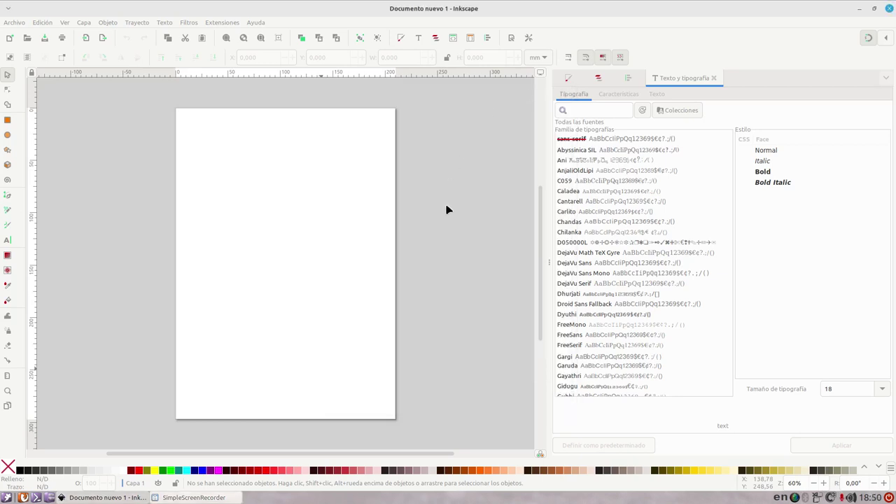
Draw a black circle and set its width and height to 100 mm.
left_click(8, 135)
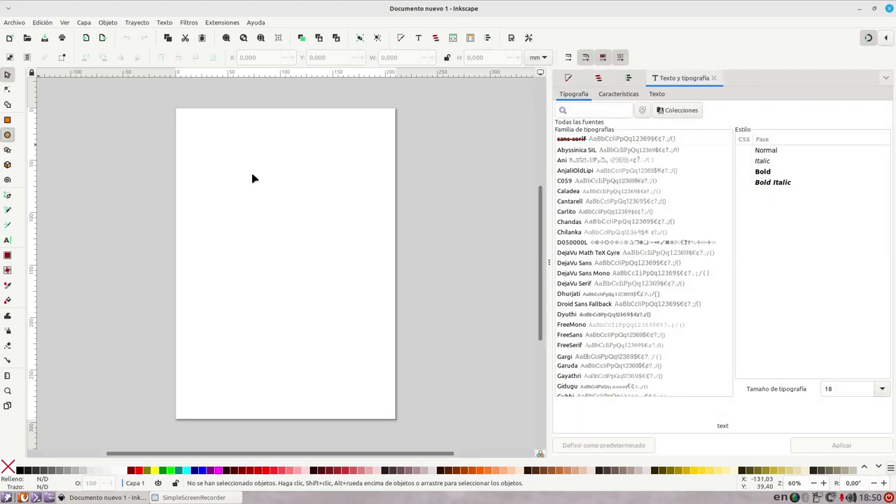
left_click_drag(203, 159, 399, 329)
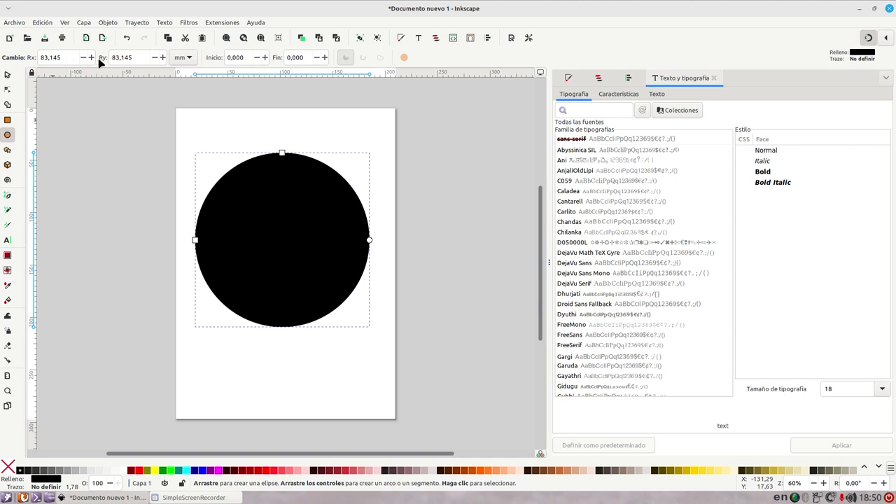
left_click(7, 76)
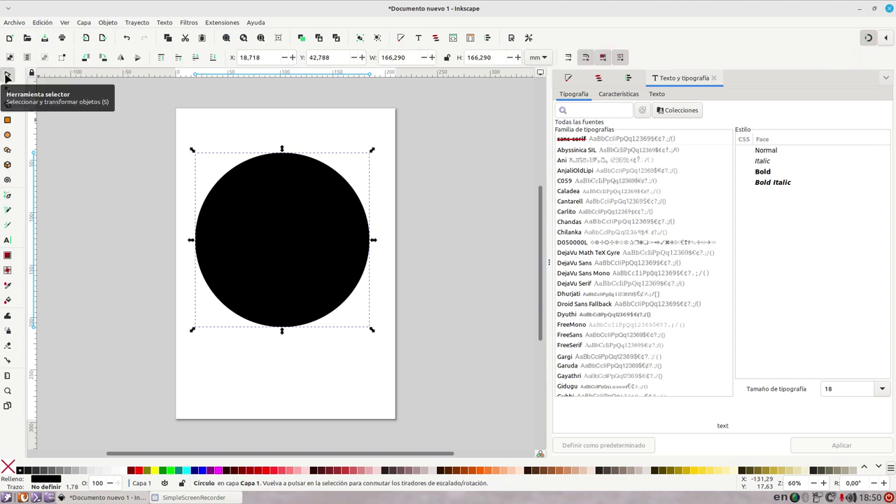
triple_click(406, 60)
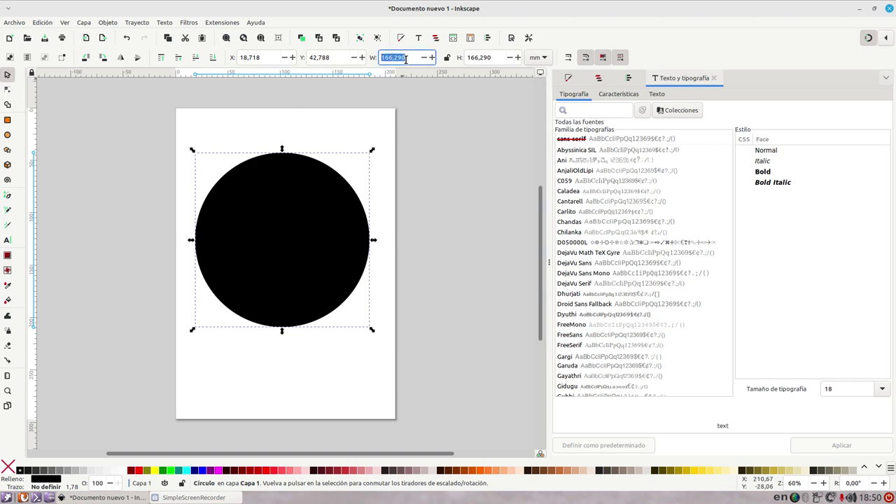
left_click(540, 57)
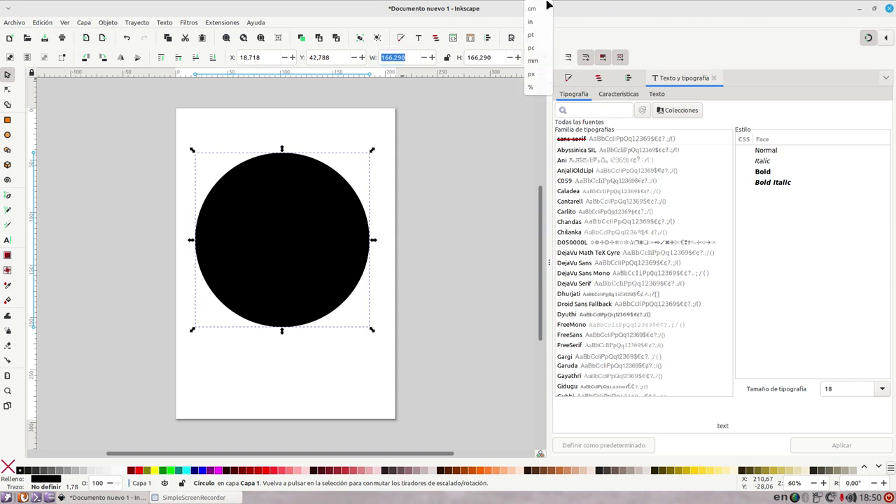
left_click(533, 60)
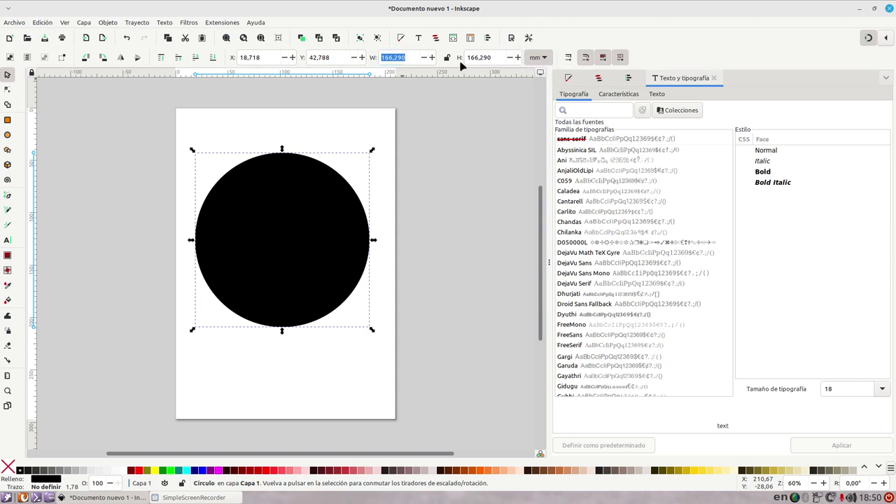
triple_click(408, 60)
type("100")
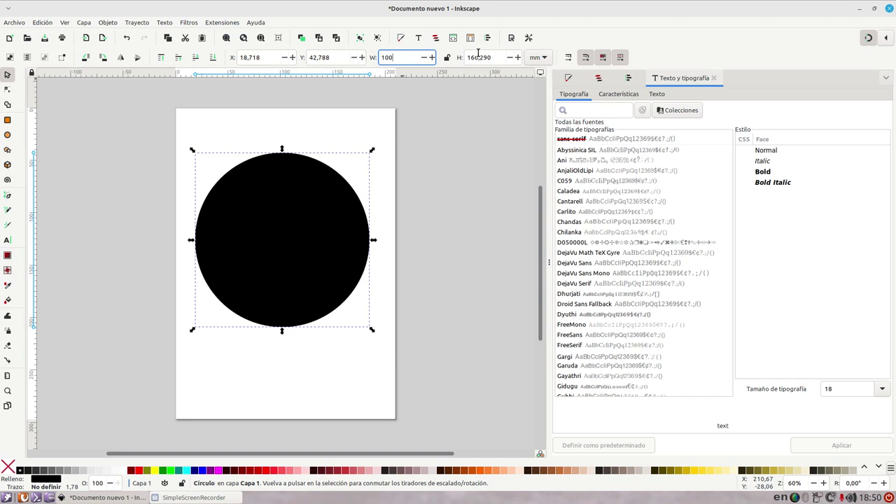
key("Return")
triple_click(476, 58)
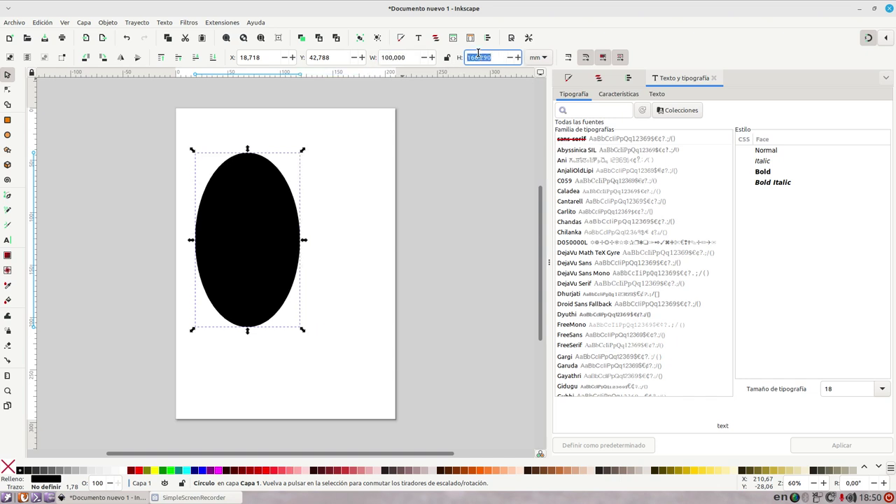
type("100")
key("Return")
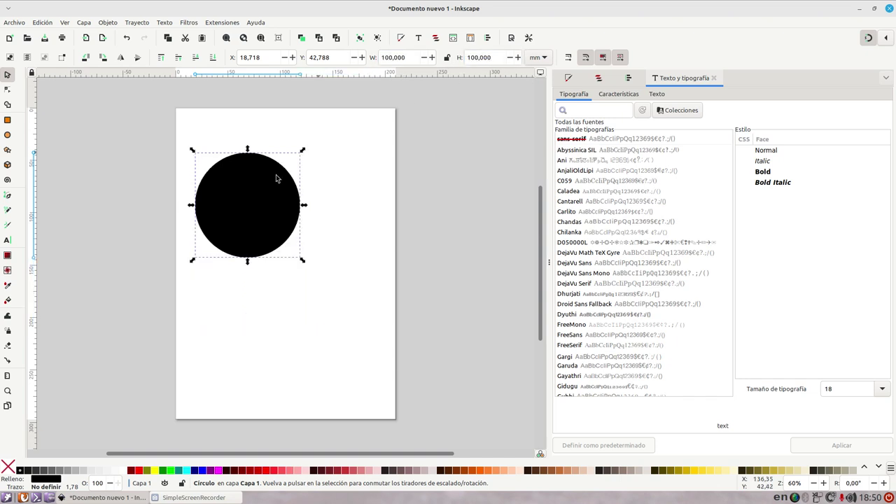
Scroll the view around the circle and deselect it.
scroll(401, 170, "left", 2)
scroll(392, 168, "left", 1)
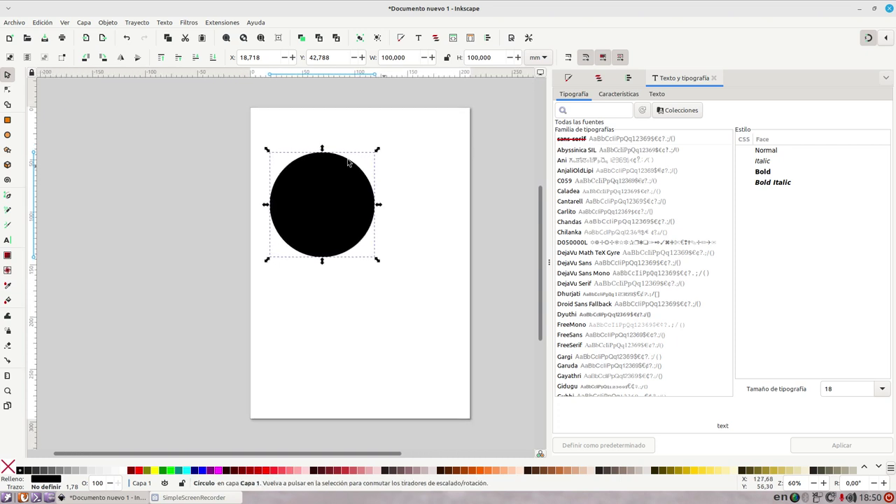
scroll(280, 147, "down", 1)
scroll(280, 146, "up", 2)
scroll(263, 173, "right", 3)
scroll(231, 224, "up", 2)
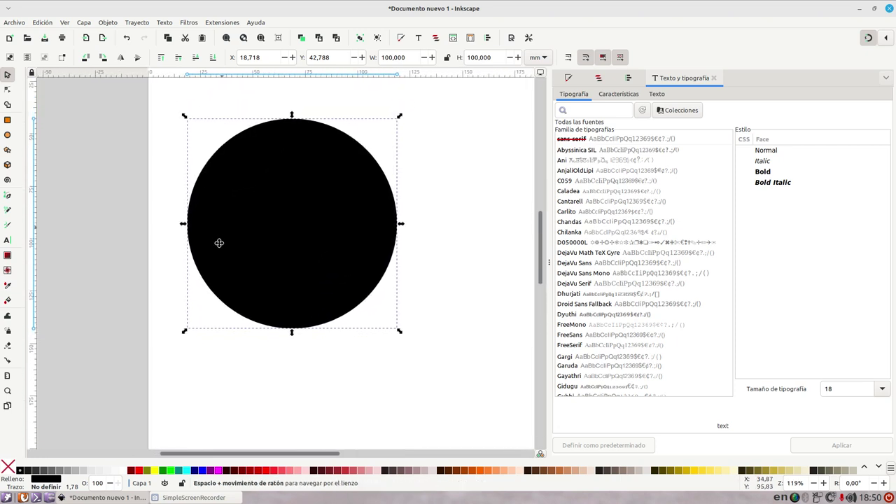
scroll(266, 203, "up", 1)
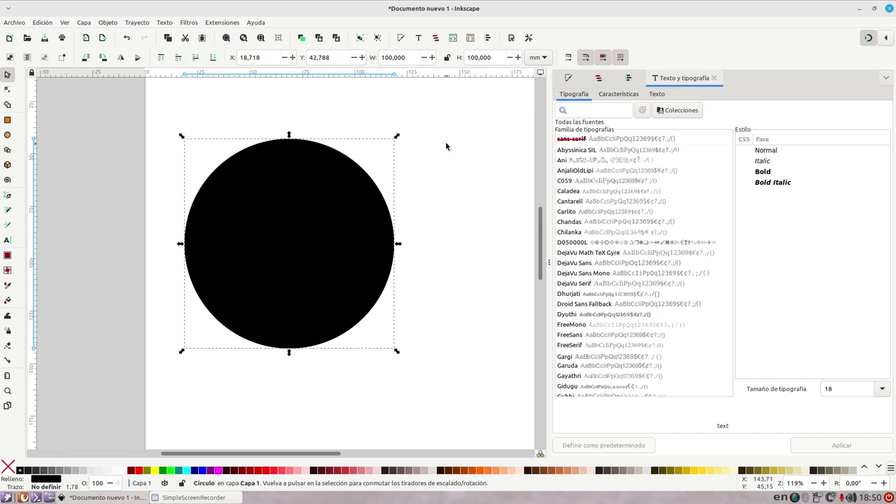
left_click(421, 147)
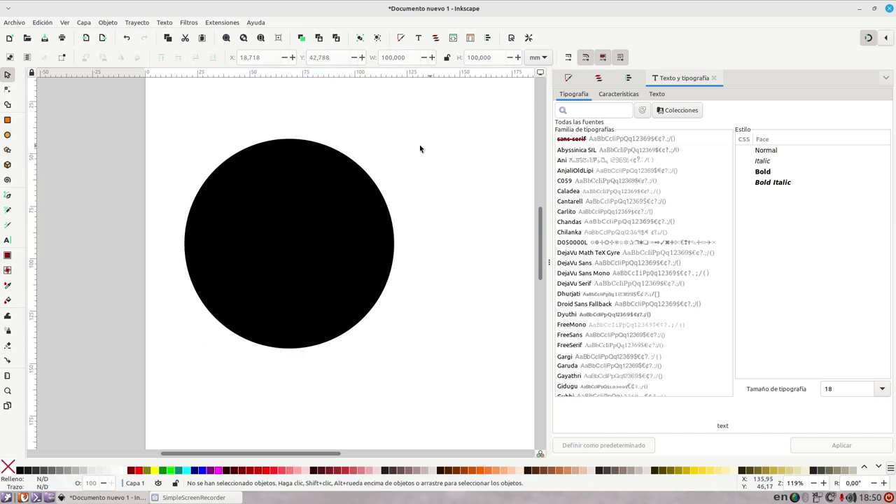
Draw a small circle near the black circle's top and fill it magenta.
left_click(7, 134)
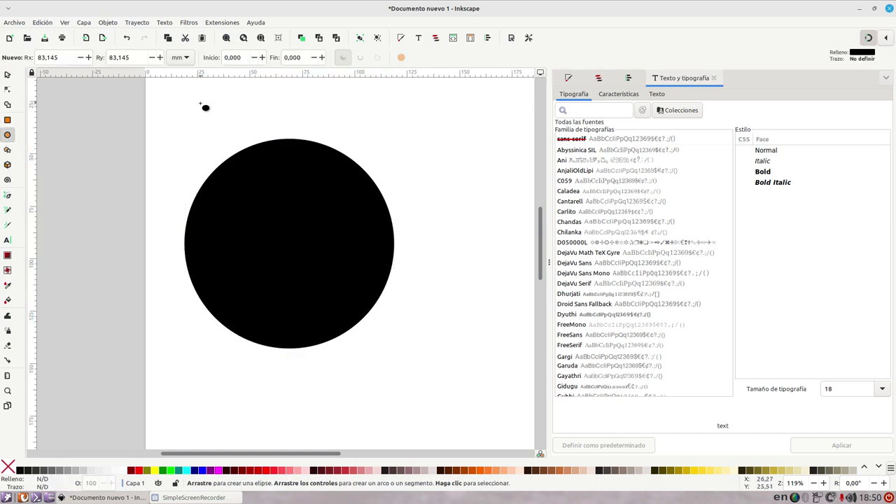
left_click_drag(219, 108, 295, 184)
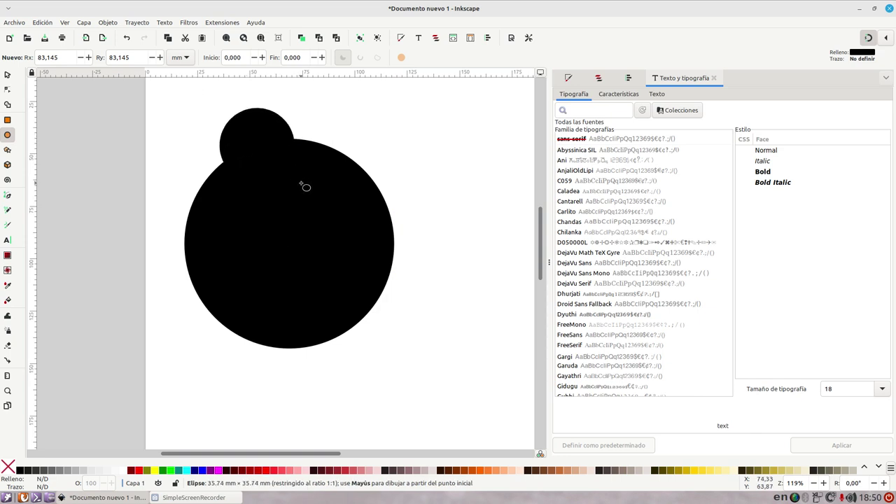
left_click(219, 475)
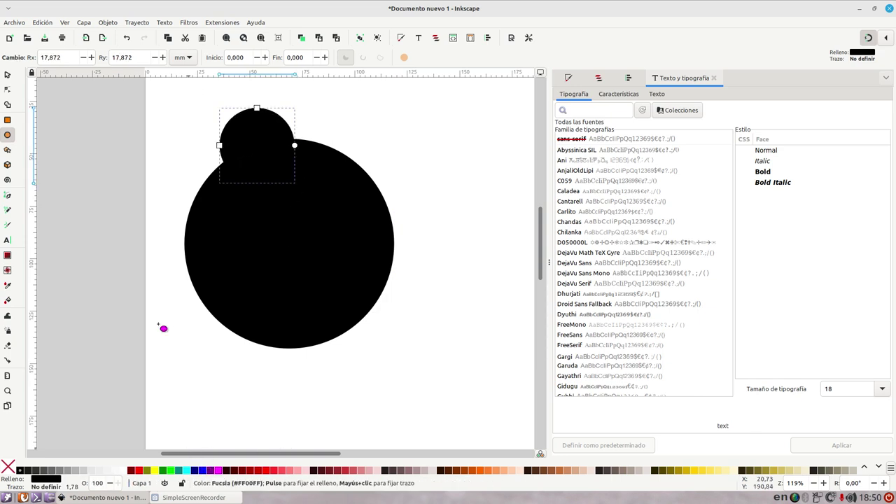
Resize the magenta circle to 50 × 50 mm and move it against the black circle's top edge.
left_click(10, 75)
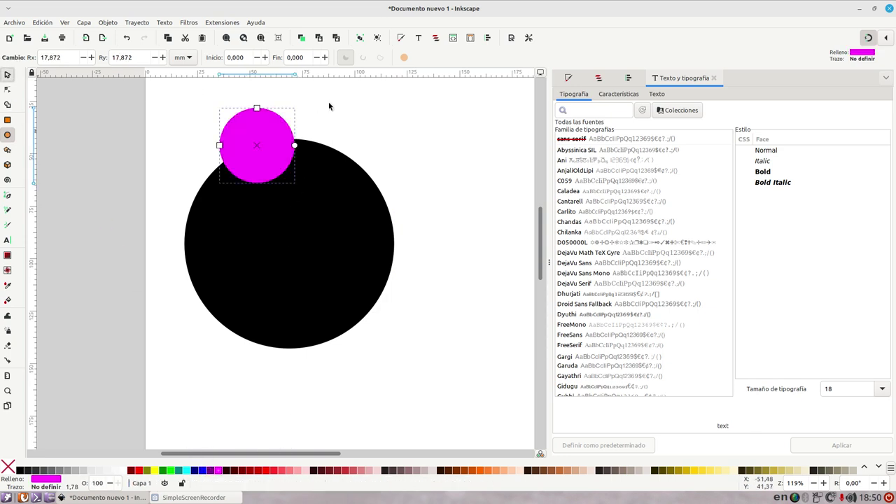
double_click(394, 57)
triple_click(397, 57)
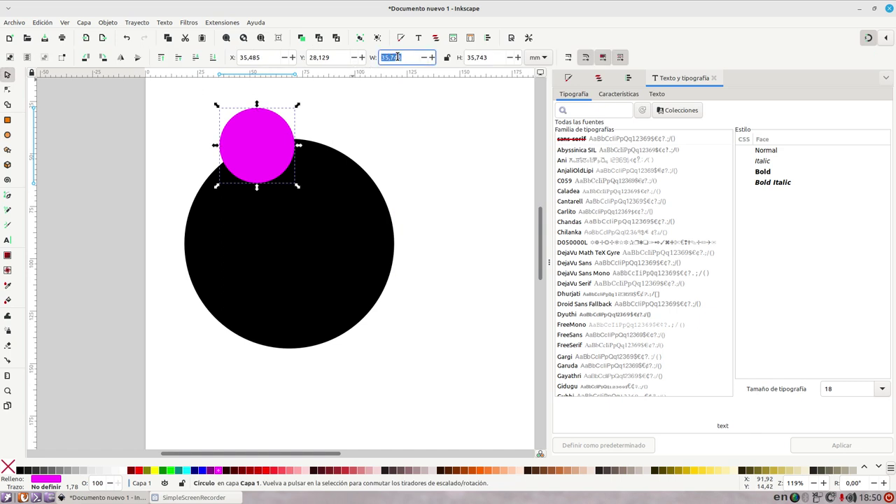
type("50")
key("Tab")
type("5")
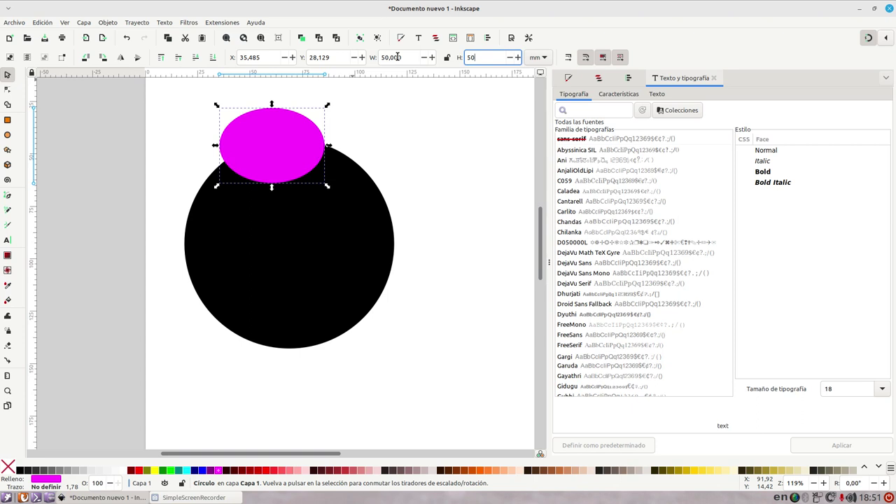
key("Return")
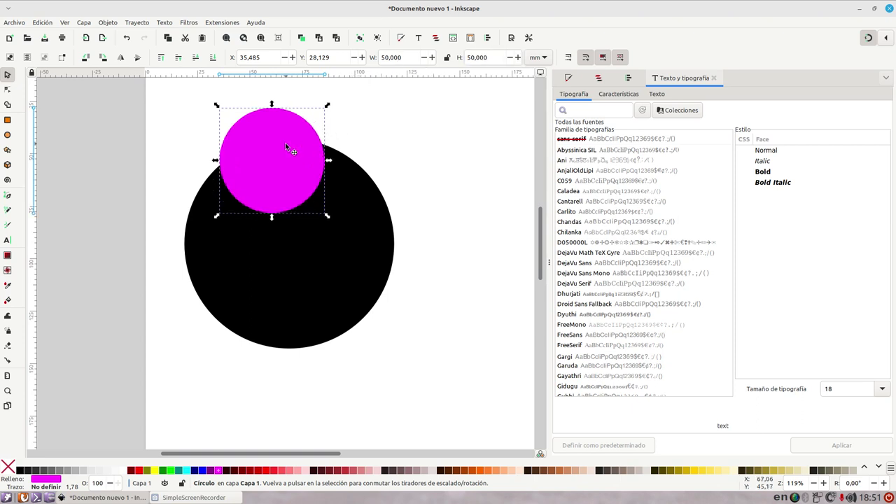
mouse_move(286, 144)
left_mouse_down()
mouse_move(358, 239)
mouse_move(306, 184)
left_mouse_up()
Duplicate the magenta circle, move the copy into the lower half, and fill it cyan.
left_click(404, 138)
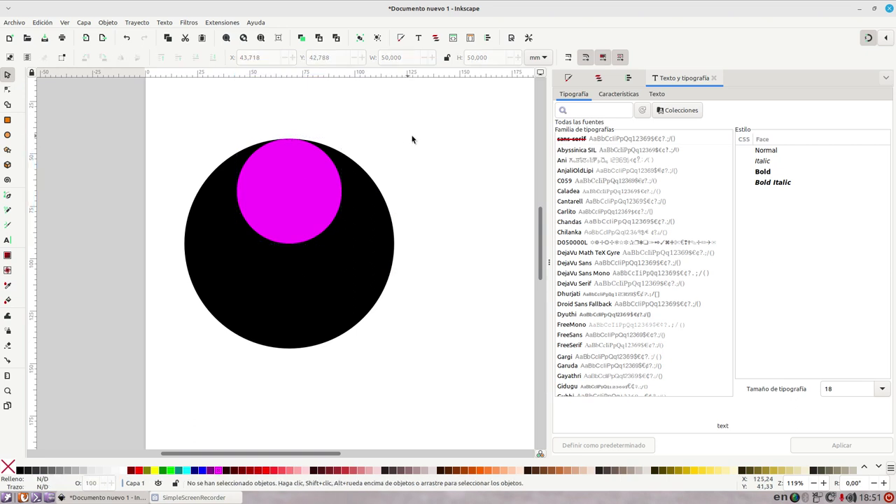
left_click(303, 184)
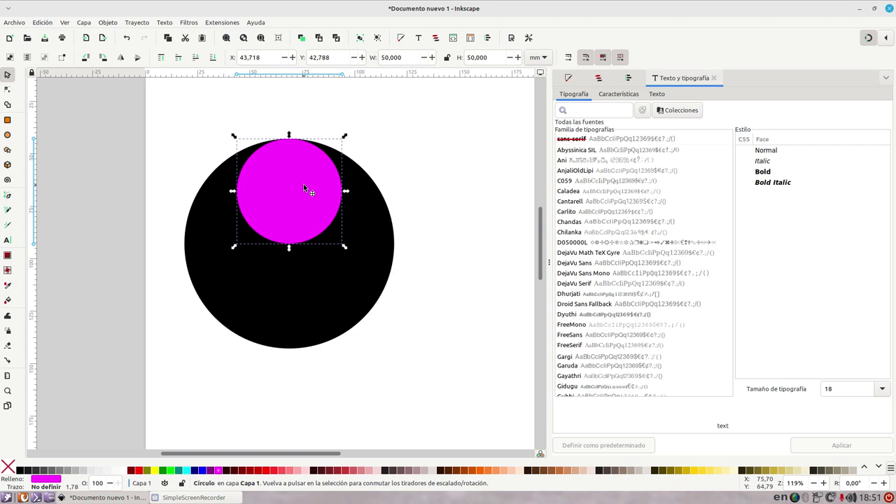
right_click(303, 184)
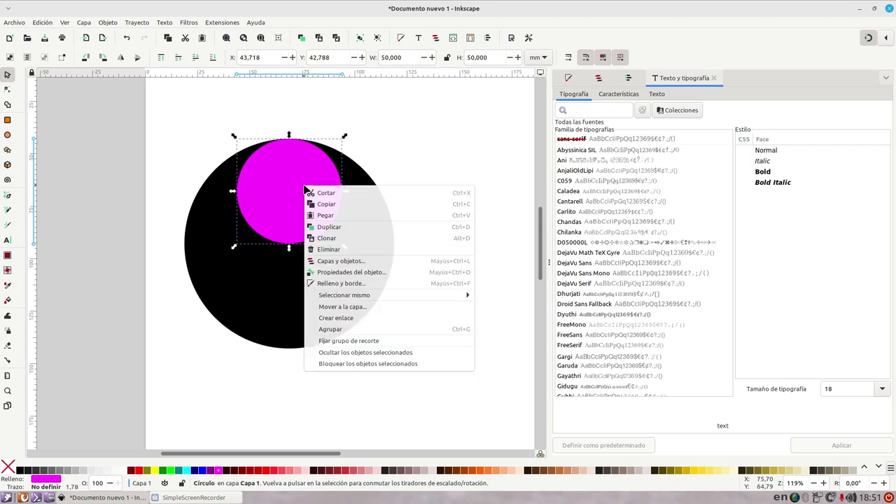
left_click(324, 227)
mouse_move(304, 203)
left_mouse_down()
mouse_move(296, 310)
mouse_move(303, 304)
left_mouse_up()
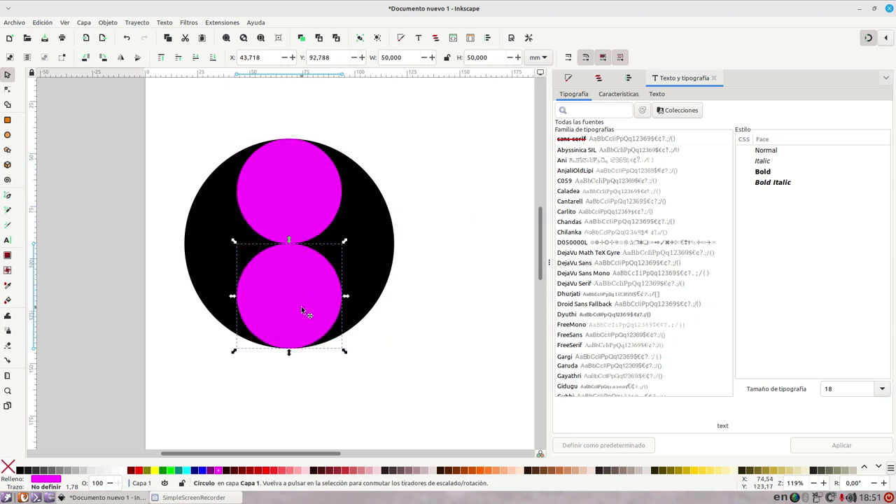
left_click(187, 471)
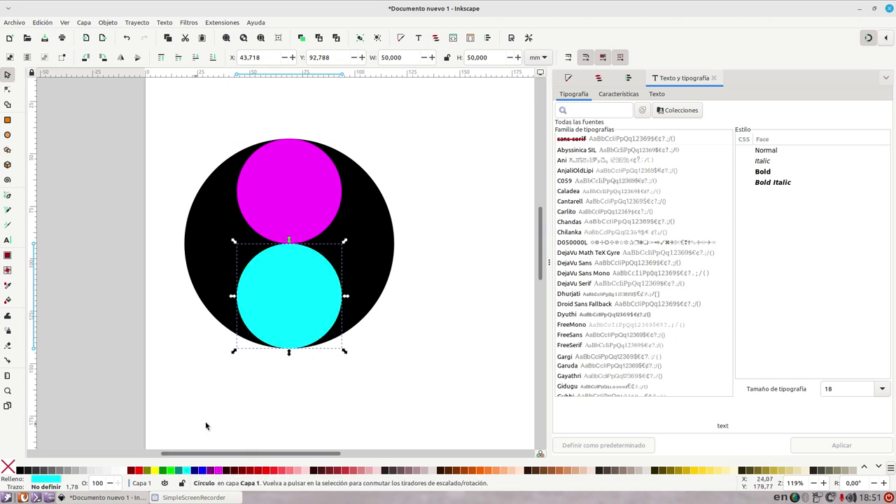
Reselect the magenta circle.
left_click(249, 411)
left_click(221, 219)
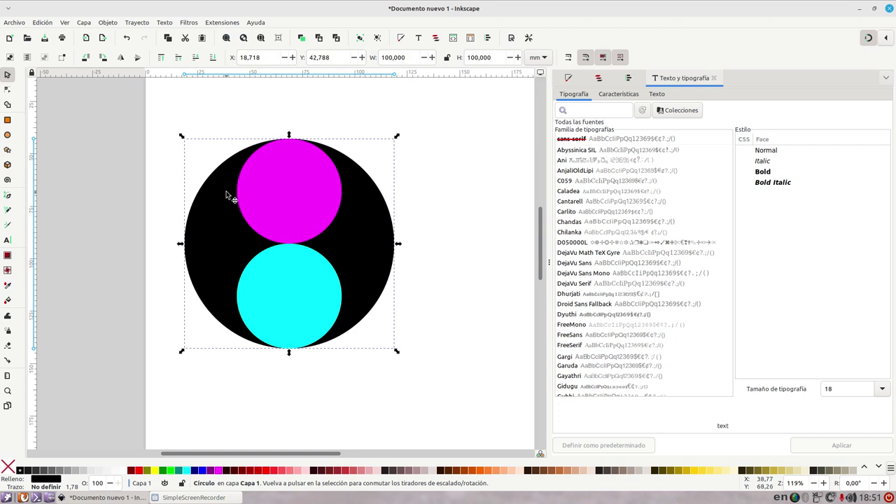
left_click(259, 184)
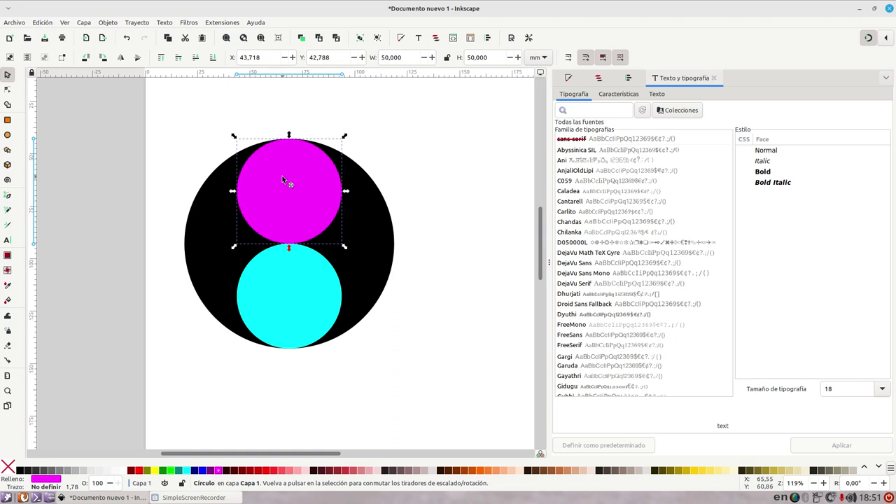
Duplicate the magenta circle, fill the copy black, and shrink it.
right_click(282, 176)
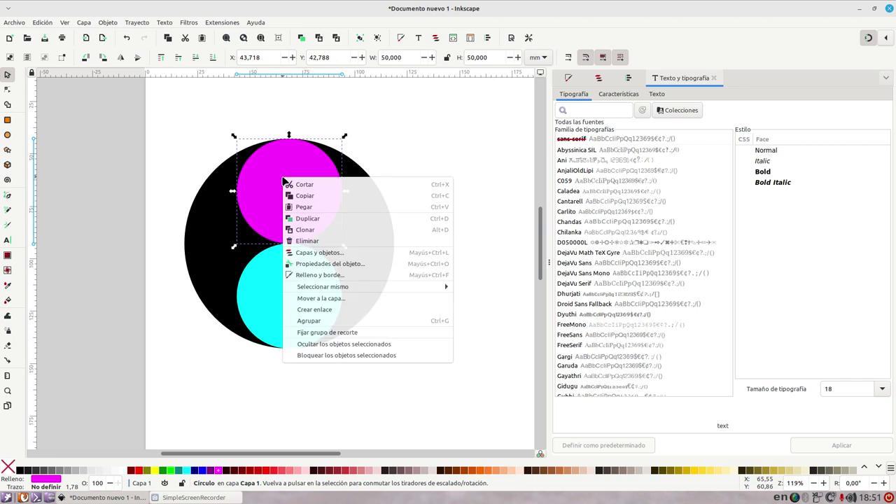
left_click(304, 220)
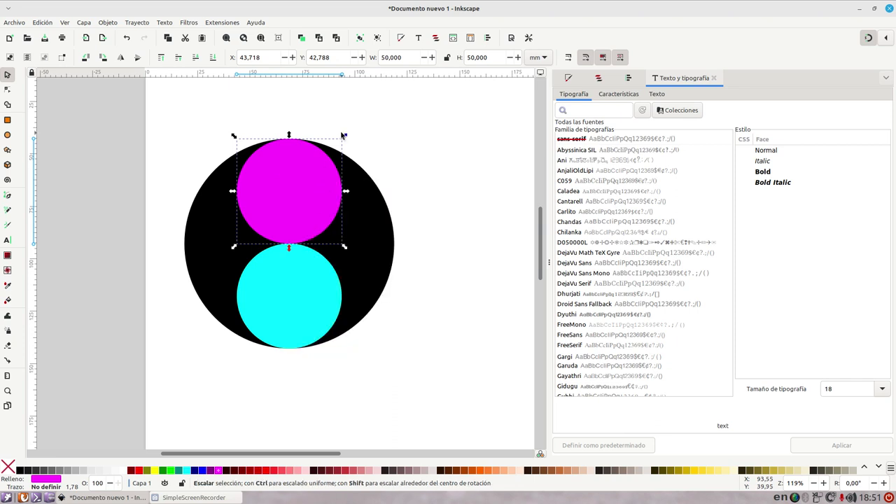
left_click_drag(349, 139, 321, 163)
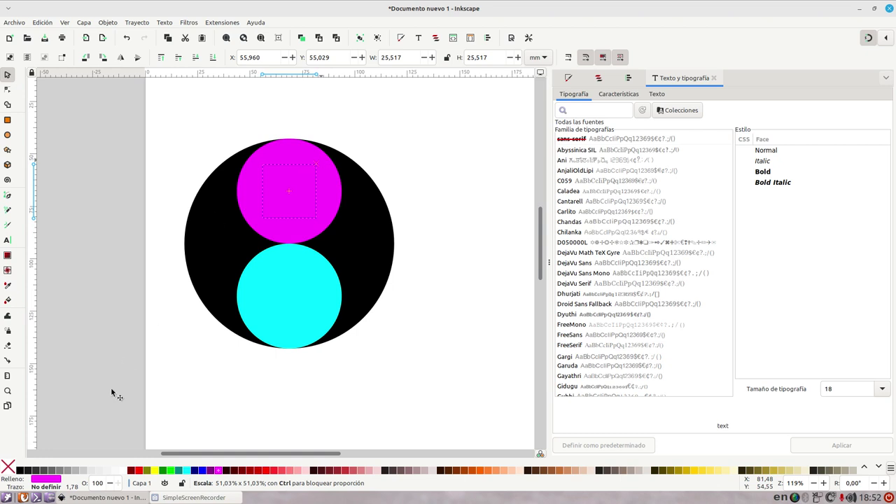
left_click(20, 469)
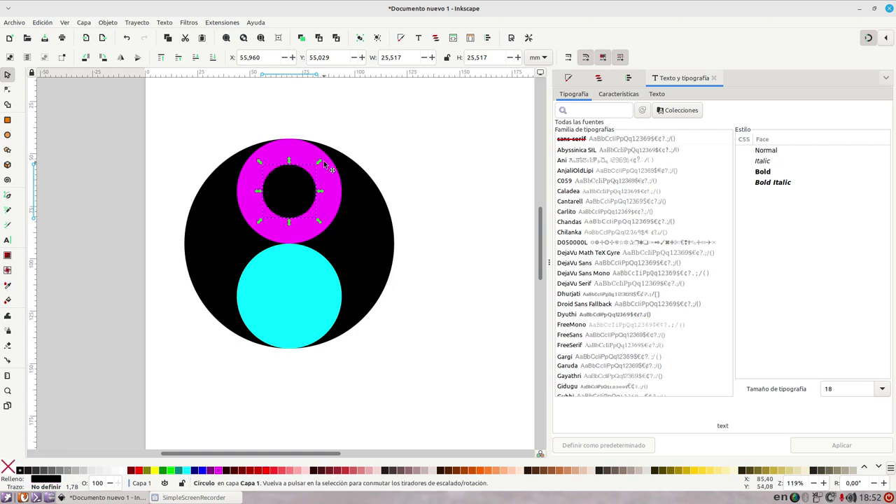
mouse_move(319, 163)
left_mouse_down()
mouse_move(314, 168)
mouse_move(314, 158)
left_mouse_up()
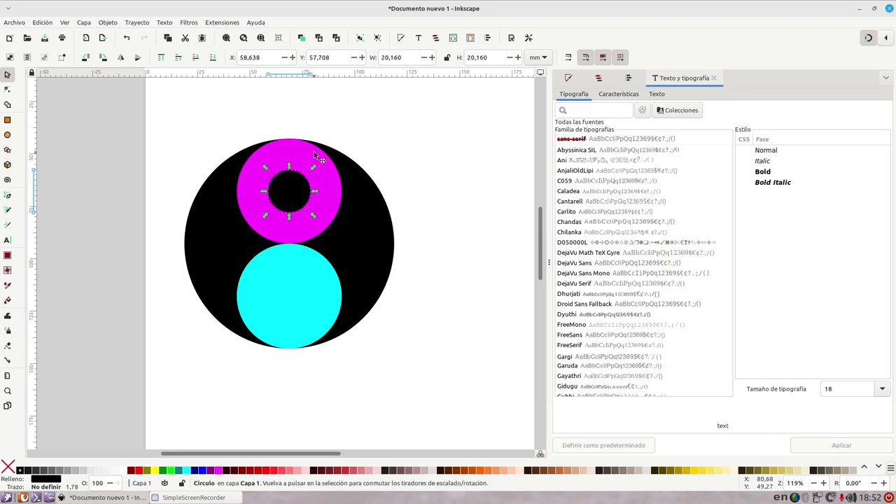
Size the black inner circle to 25 × 25 mm and centre it in the magenta circle.
left_click(314, 154)
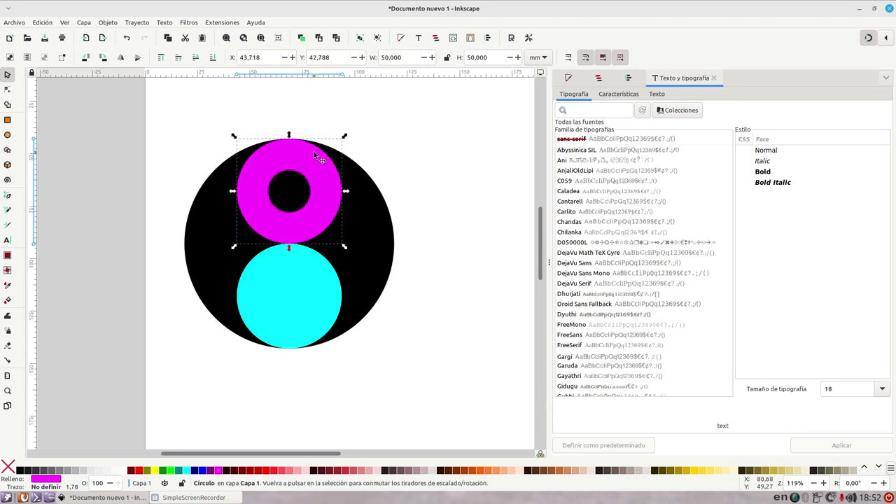
left_click(298, 187)
triple_click(404, 57)
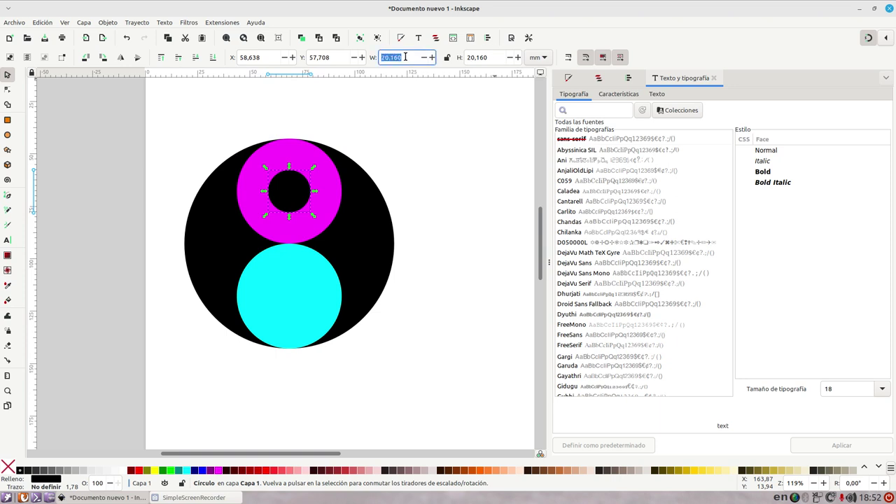
type("25")
key("Tab")
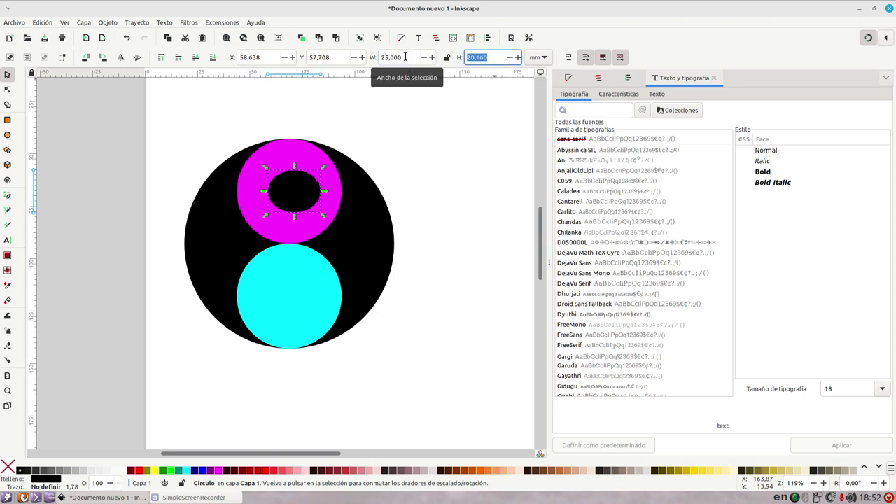
type("25")
key("Return")
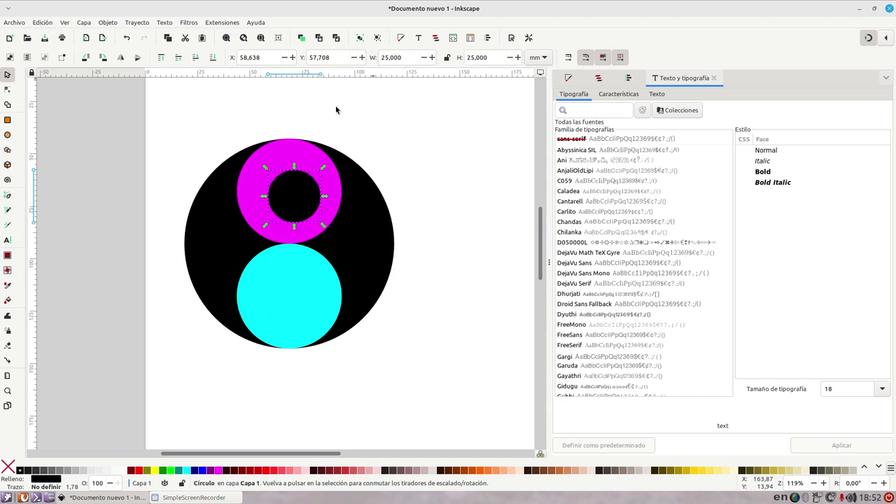
mouse_move(297, 201)
left_mouse_down()
mouse_move(284, 189)
mouse_move(289, 194)
left_mouse_up()
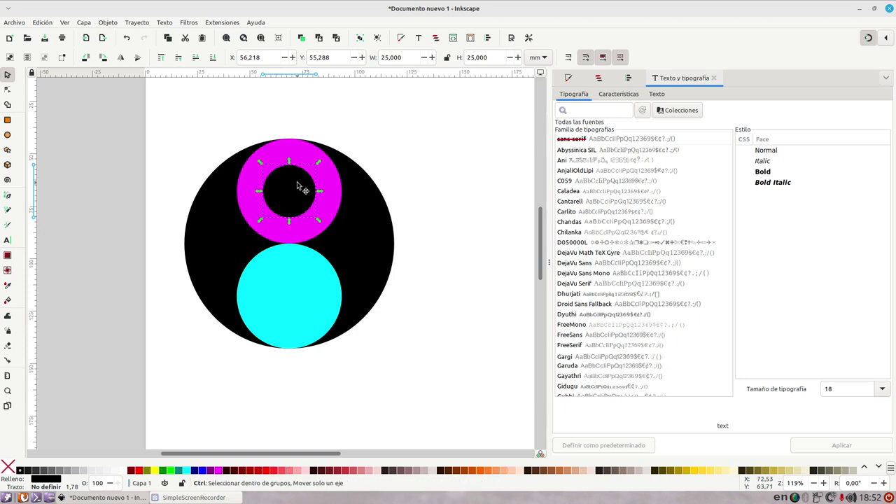
Give the cyan circle a black copy scaled to half size at its centre.
left_click(285, 299)
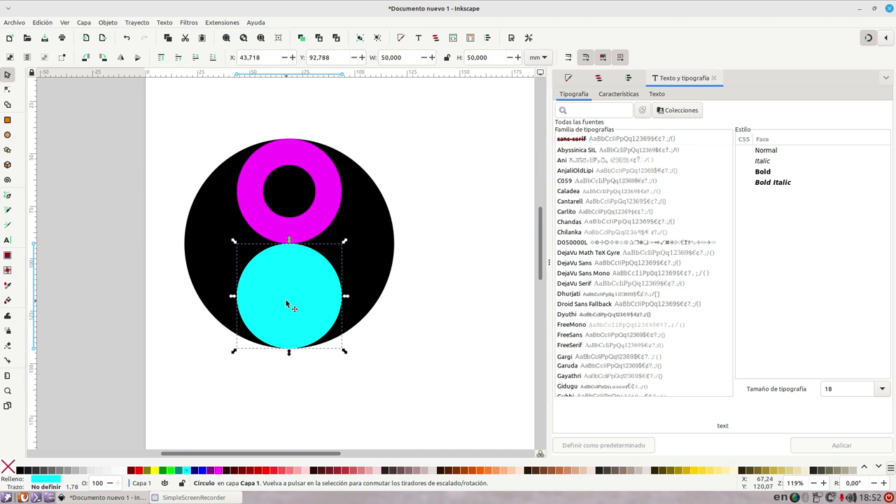
left_click(20, 470)
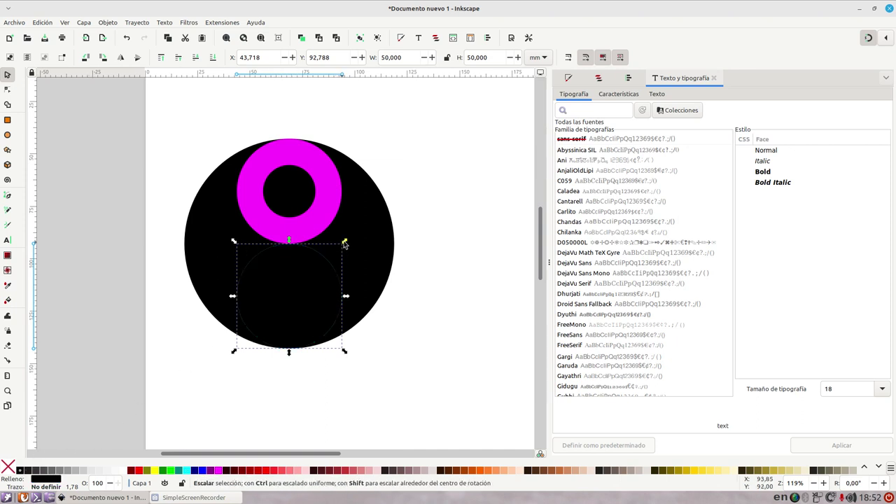
left_click_drag(344, 243, 317, 267)
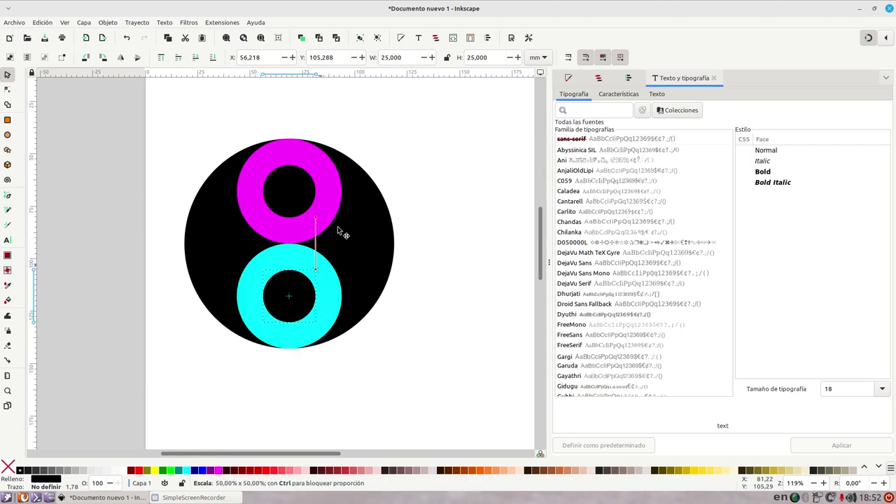
left_click_drag(338, 227, 350, 193)
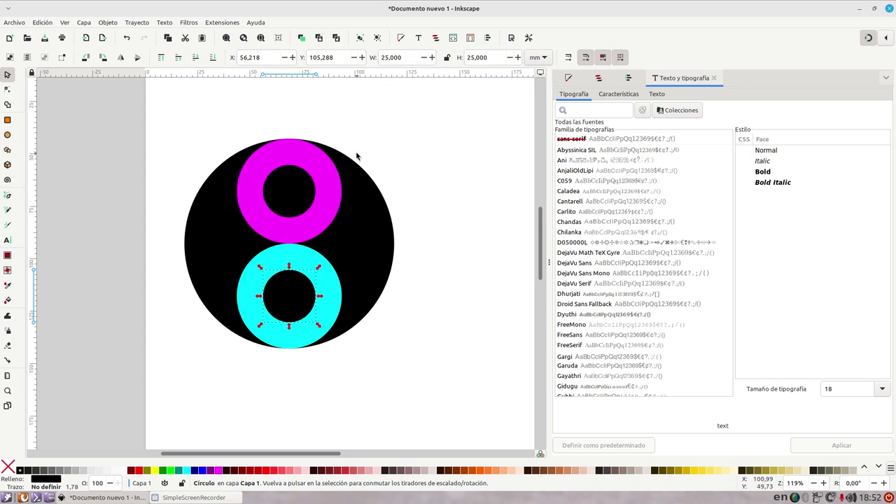
Duplicate the large black disc over the rings.
left_click(327, 218)
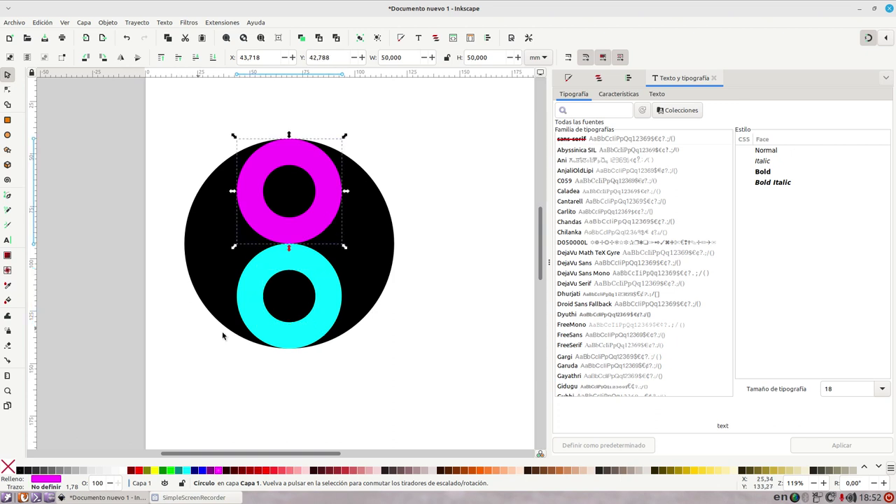
left_click(219, 252)
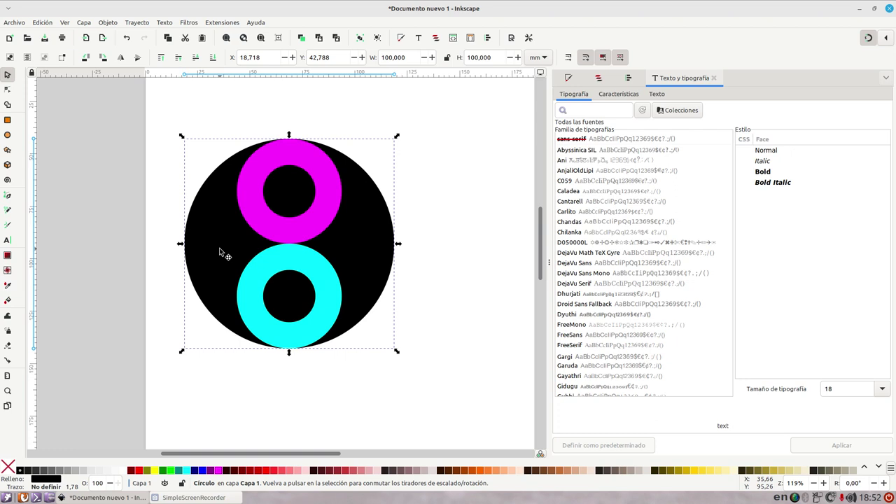
key("Home")
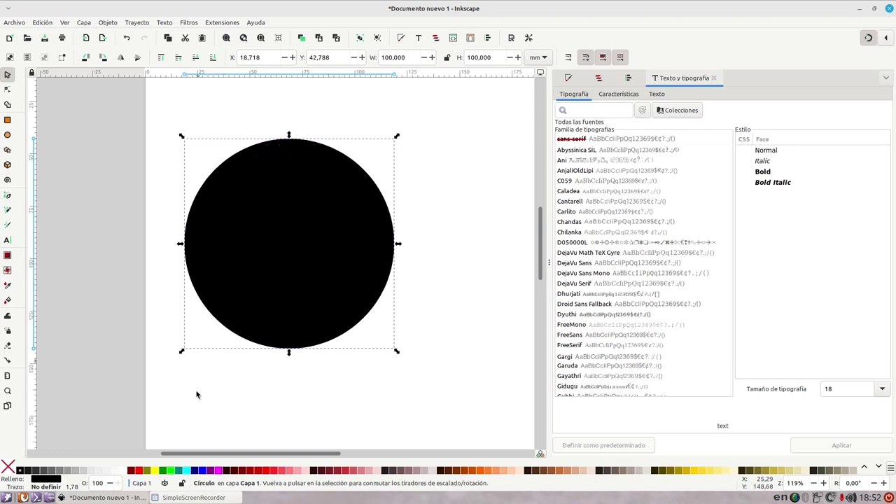
Reshape the grey disc copy into a right half-disc with node handles, then fill it cyan.
left_click(110, 474)
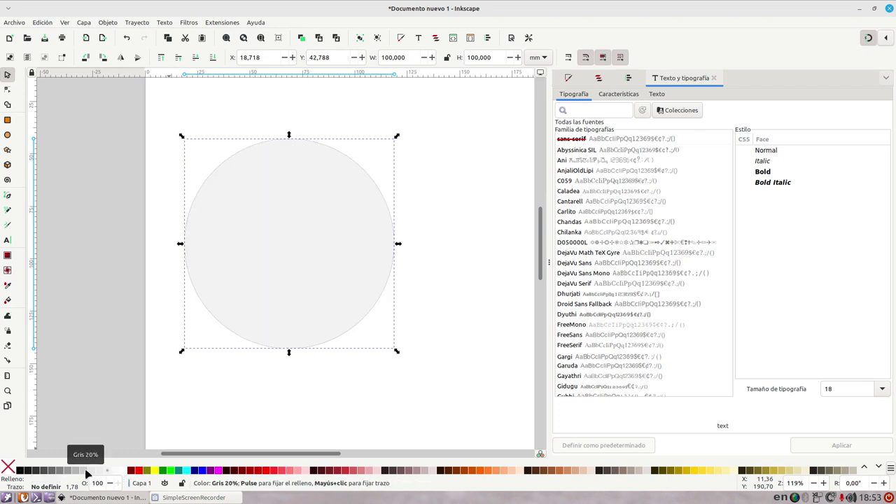
left_click(83, 471)
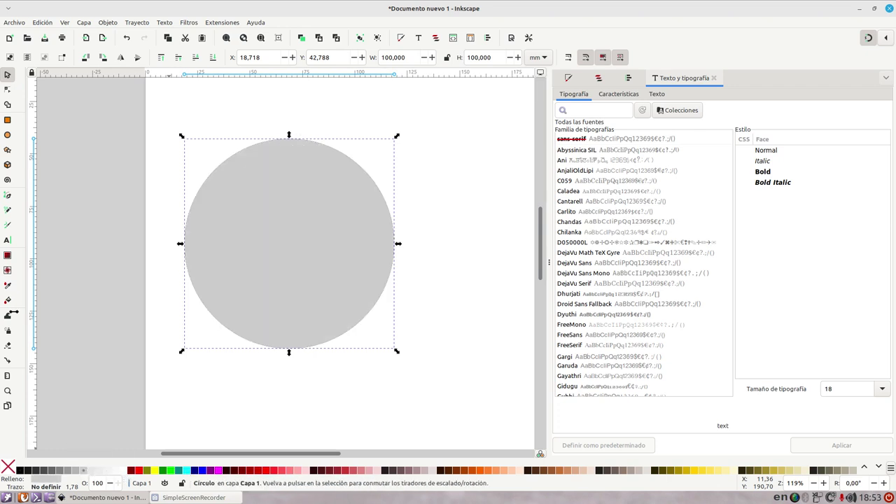
left_click(8, 90)
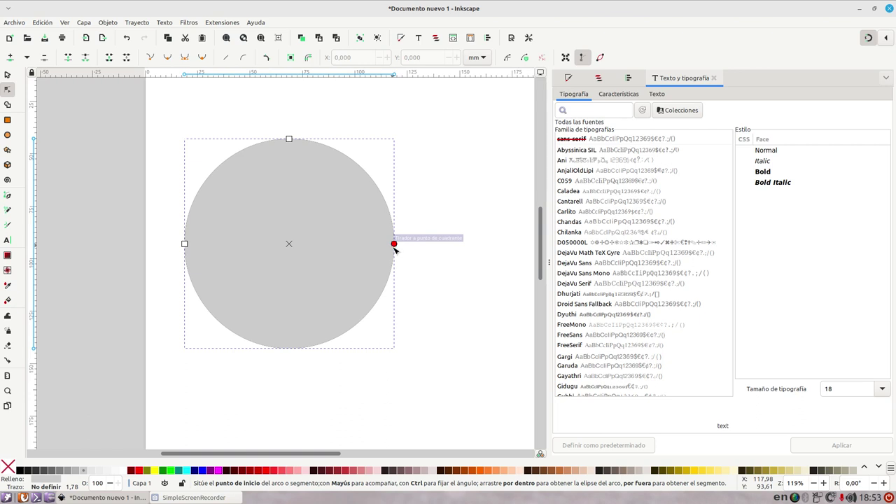
mouse_move(394, 244)
left_mouse_down()
mouse_move(289, 336)
mouse_move(341, 317)
mouse_move(300, 352)
left_mouse_up()
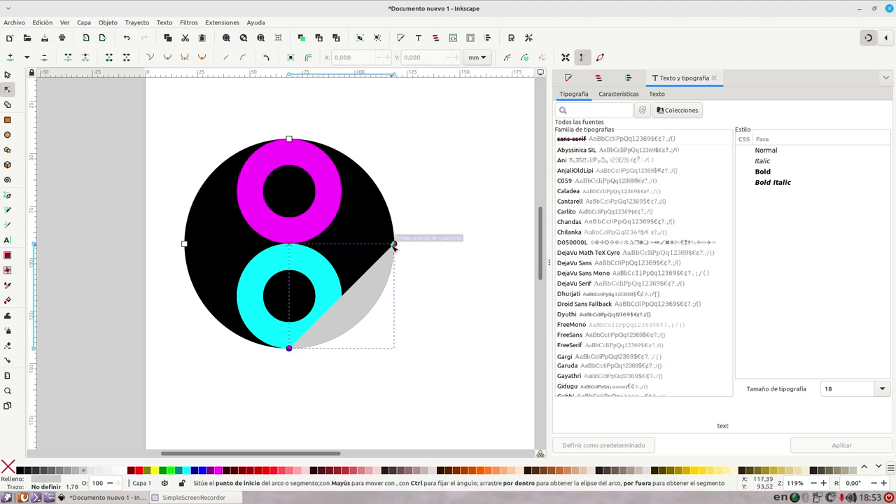
left_click_drag(394, 243, 329, 181)
left_click_drag(295, 164, 287, 157)
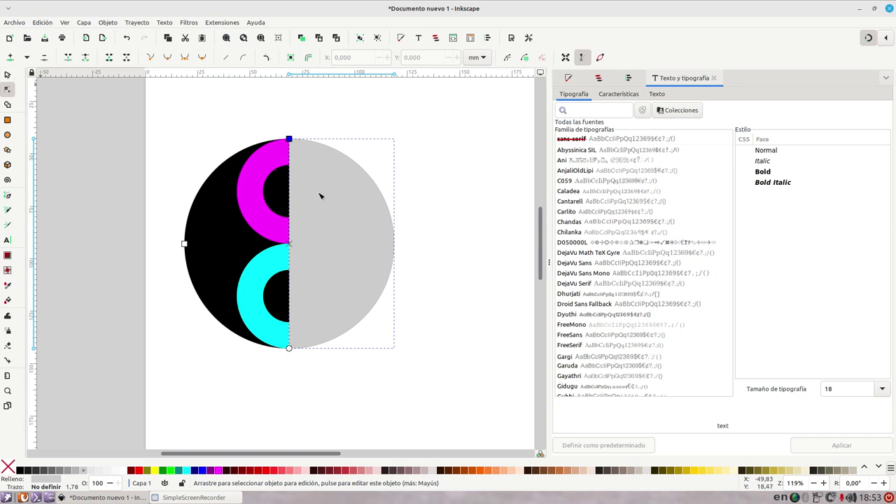
left_click(188, 470)
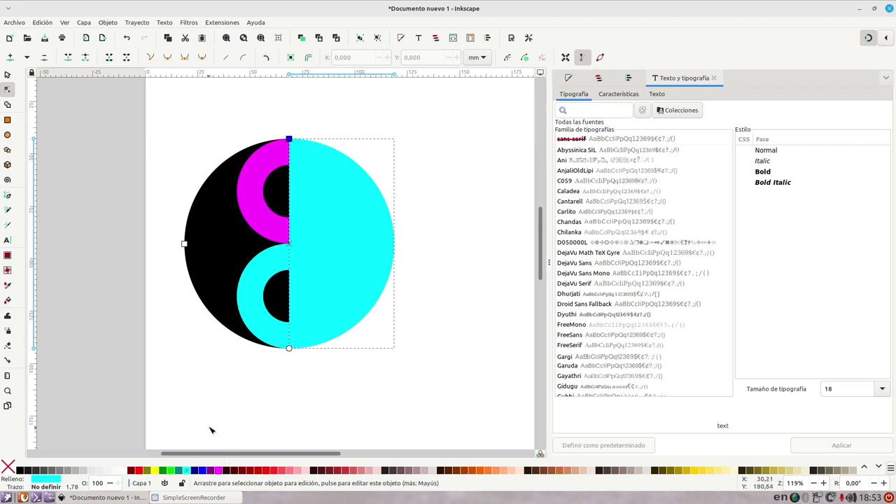
Recolour the half-disc orange and lower it beneath the rings.
left_click(7, 75)
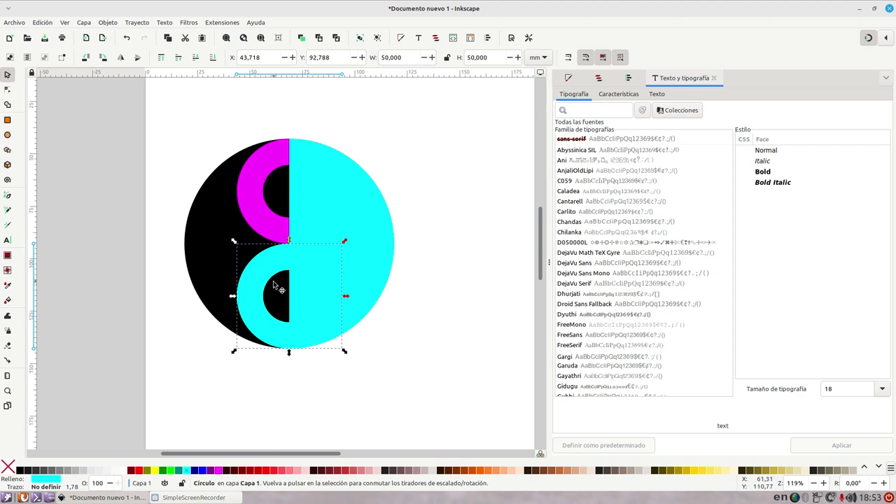
left_click(273, 280)
left_click(355, 257)
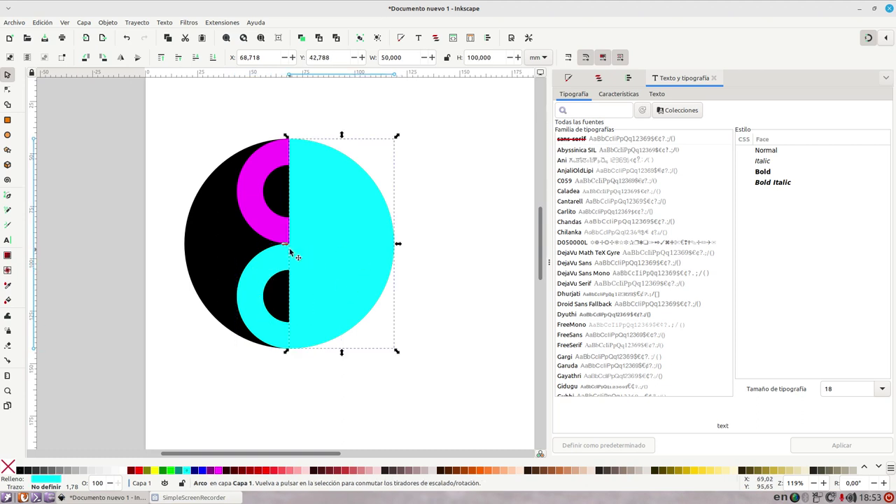
left_click(480, 470)
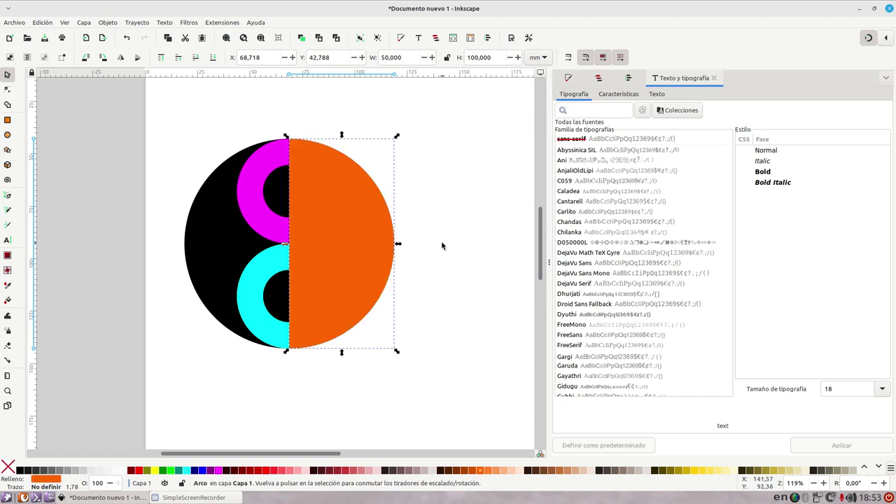
key("Page_Down")
key("Page_Down")
key("Page_Down")
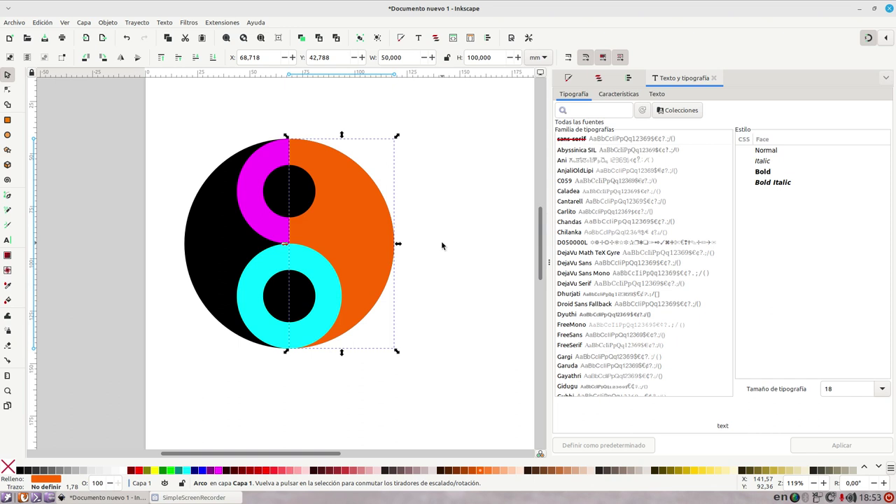
Combine the lower cyan ring and orange half-disc into one path with Union.
left_click(311, 271)
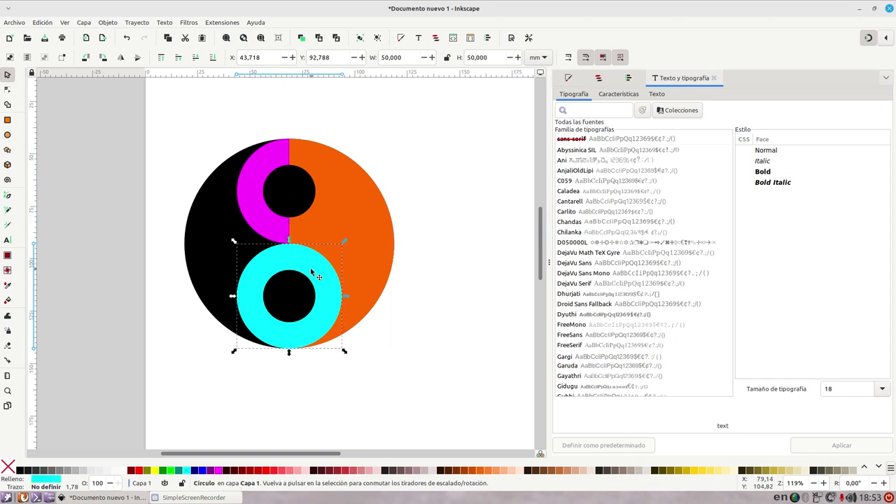
key("shift")
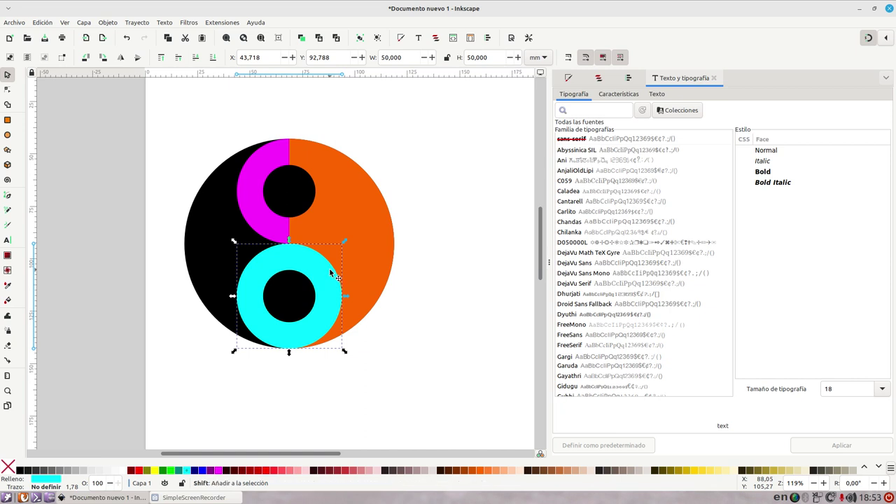
left_click(348, 226, "shift")
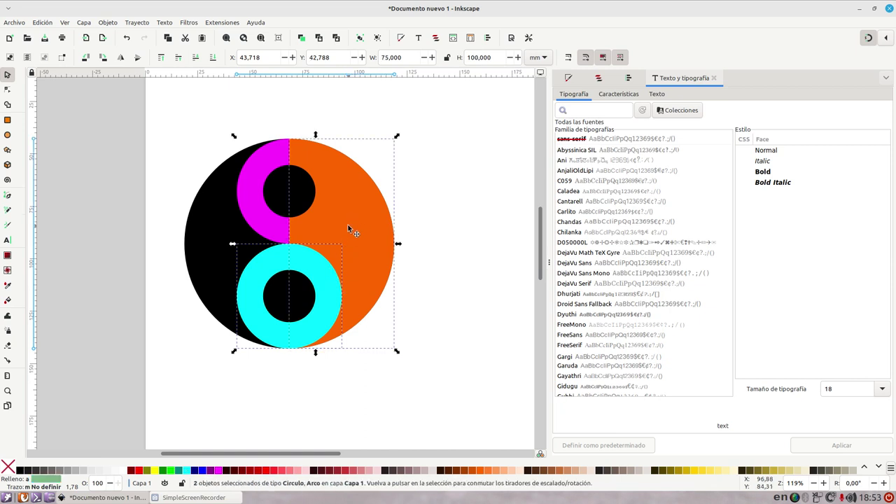
left_click(138, 23)
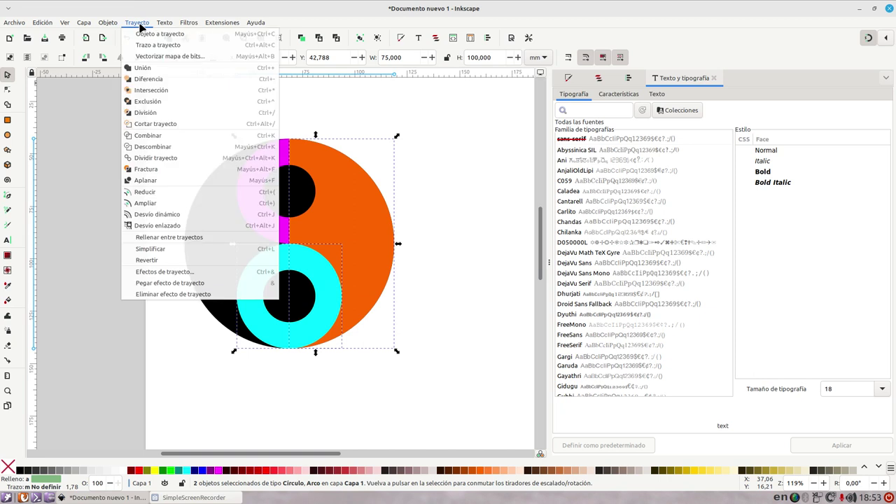
left_click(142, 68)
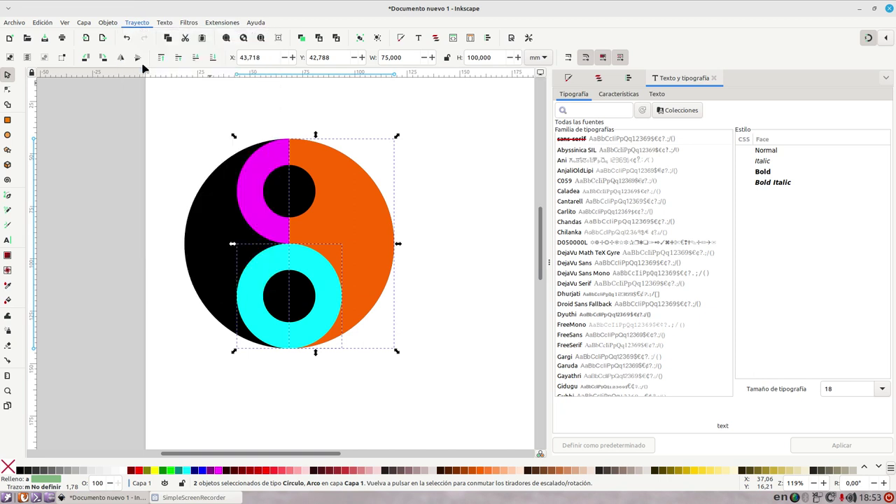
Raise the magenta circle to top, try an Exclusion with the orange shape, then undo it.
left_click(245, 190)
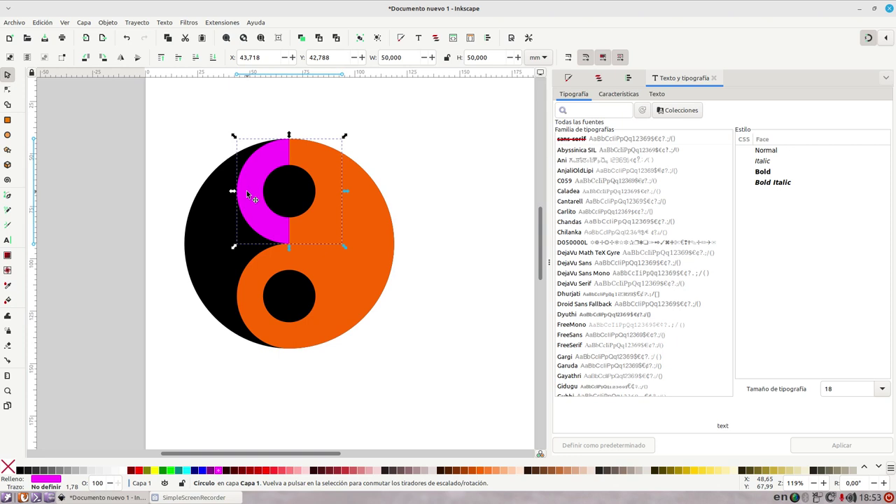
key("ctrl")
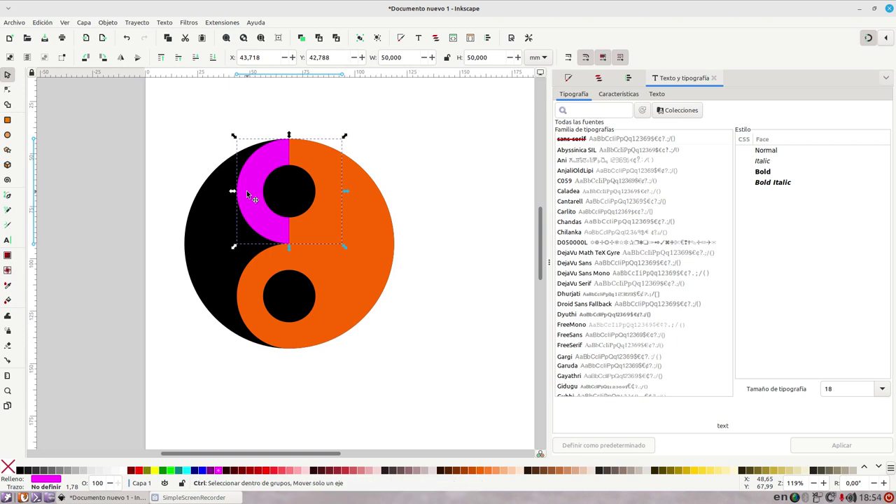
key("Home")
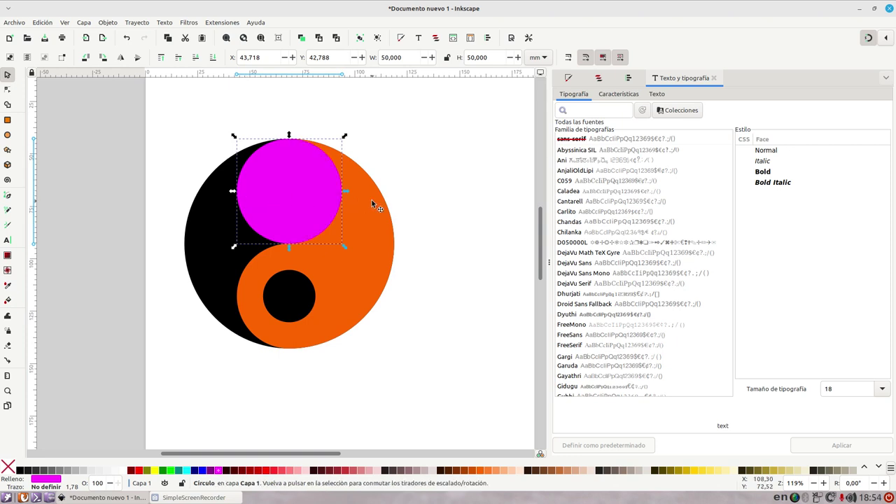
key("shift")
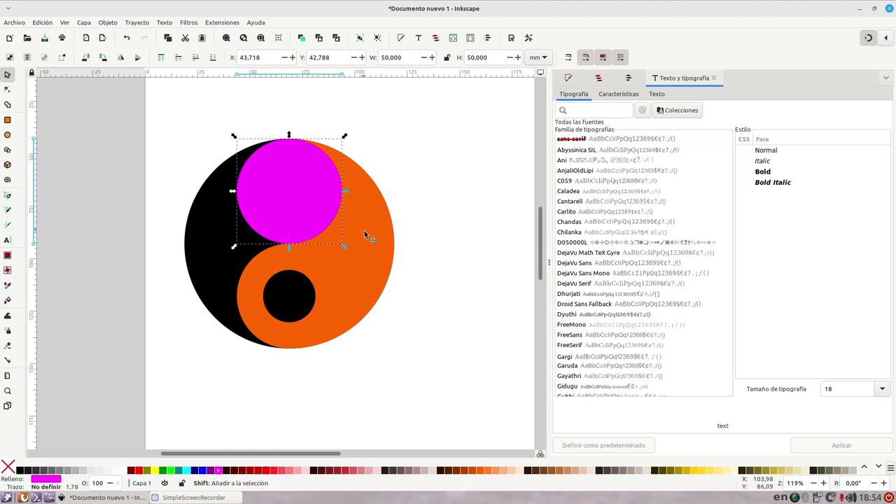
left_click(369, 240, "shift")
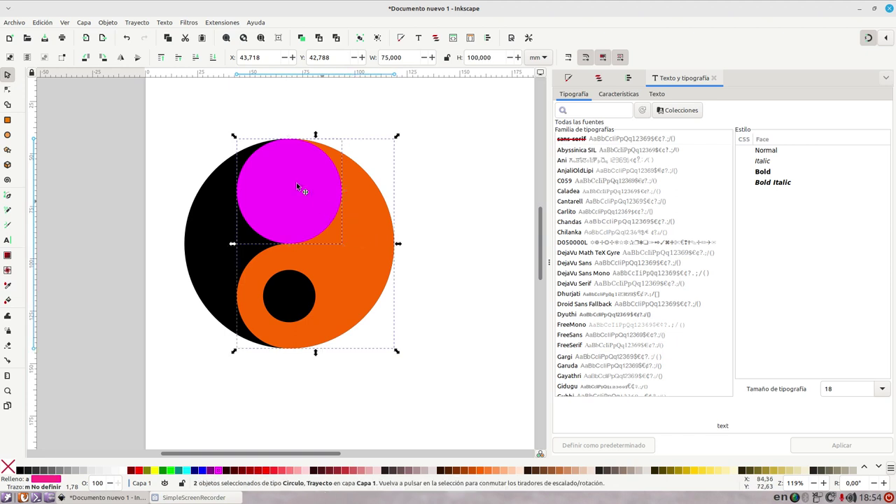
left_click(138, 23)
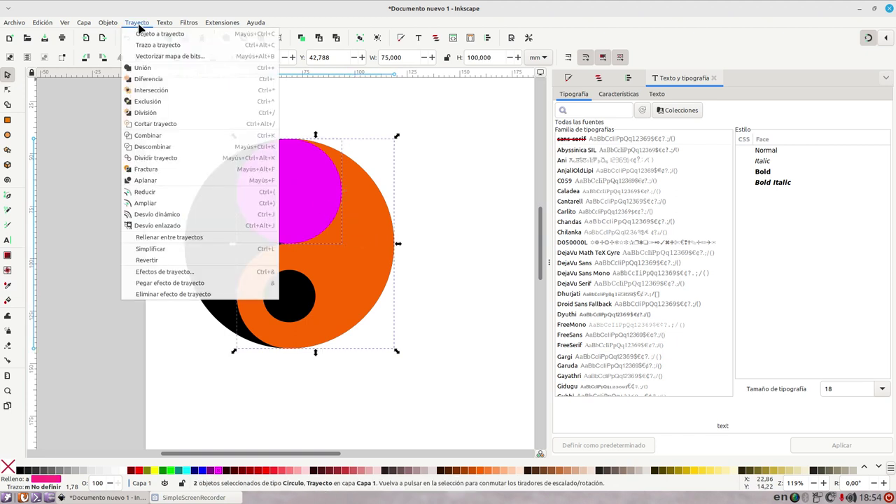
left_click(147, 103)
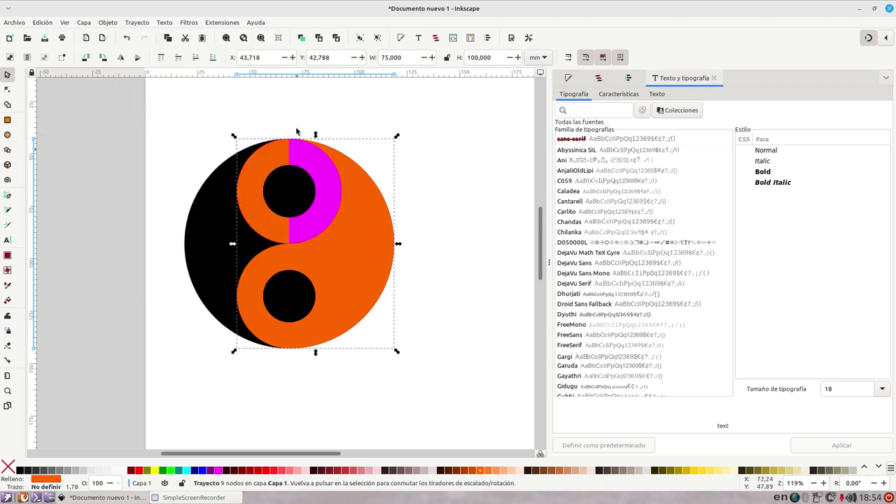
key("Escape")
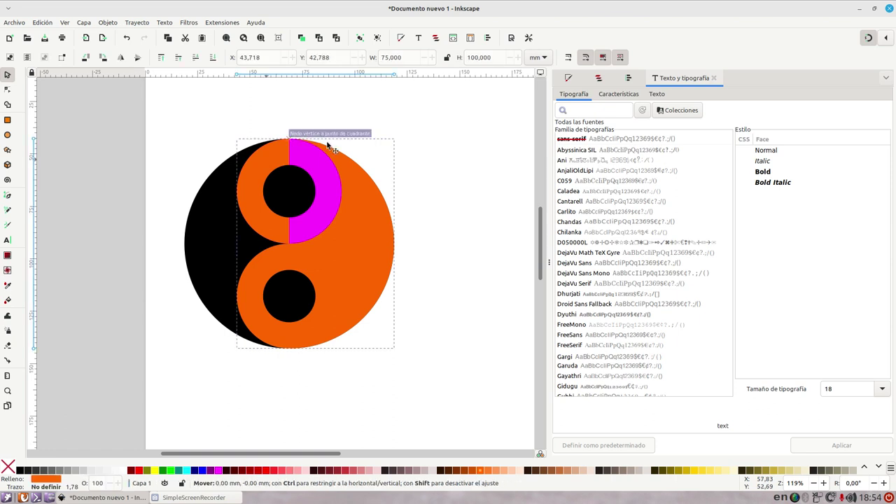
left_click_drag(295, 136, 350, 109)
key("ctrl+z")
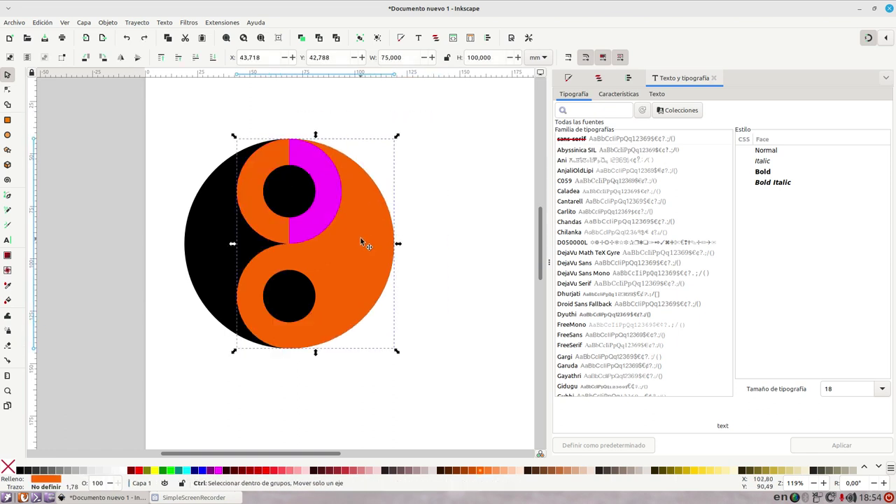
key("ctrl+z")
Subtract the magenta circle from the orange shape with Difference.
key("ctrl+a")
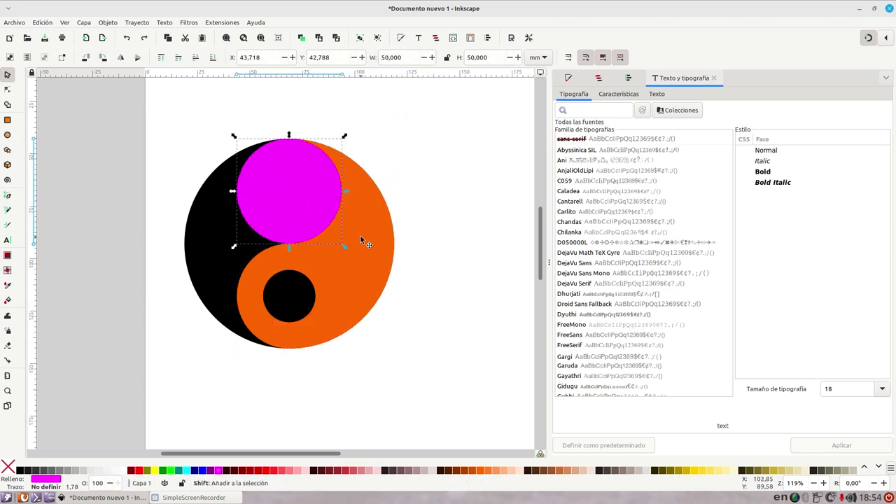
left_click(137, 22)
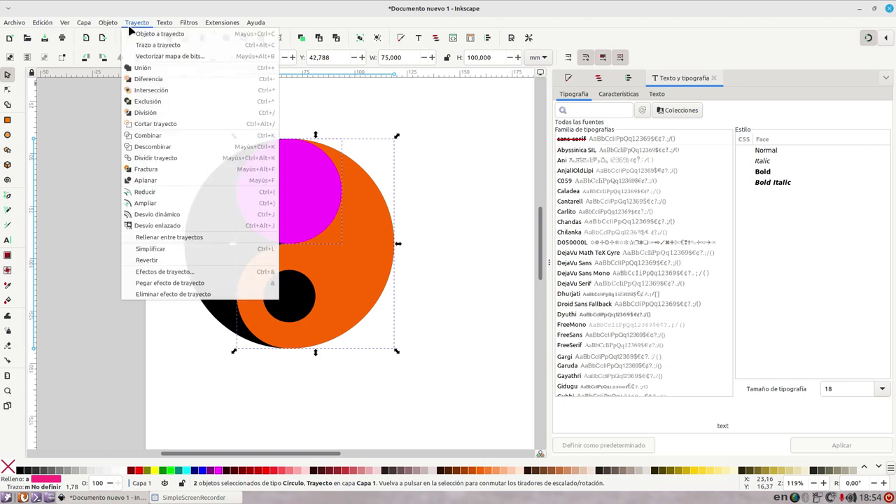
left_click(148, 79)
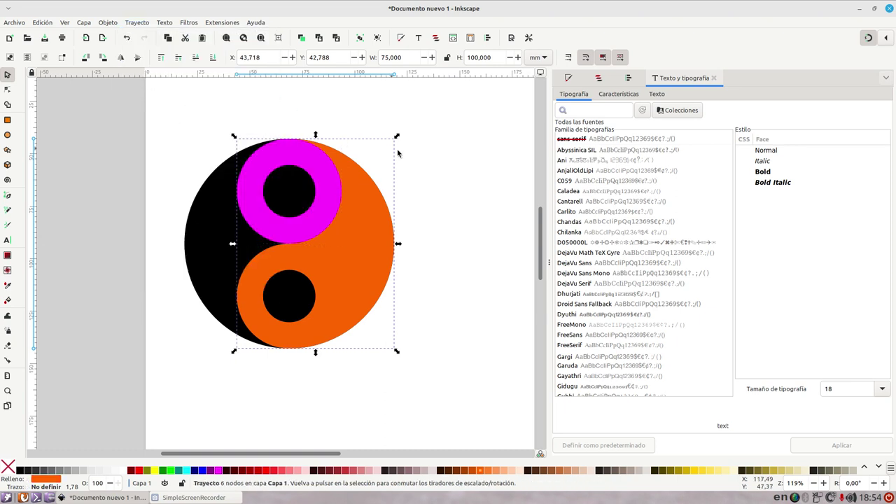
key("Escape")
Fill the orange shape white and give it a black outline.
left_click(343, 269)
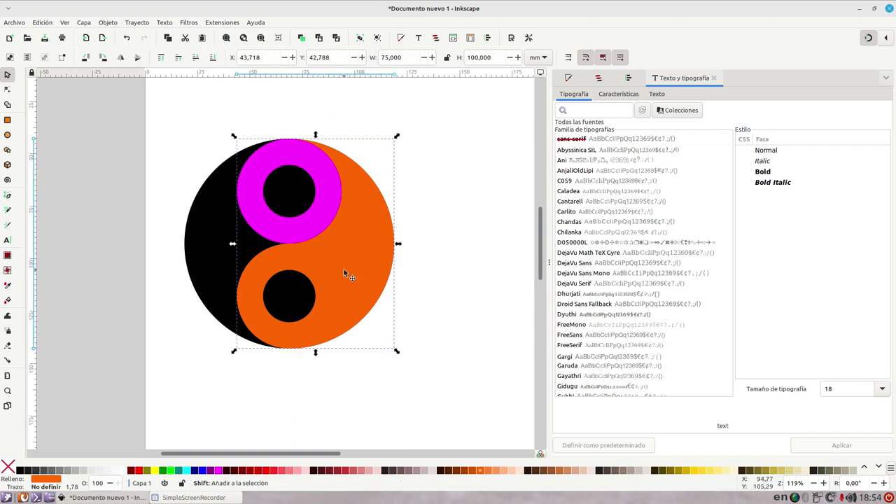
key("shift+Right")
key("shift+Right")
key("ctrl+z")
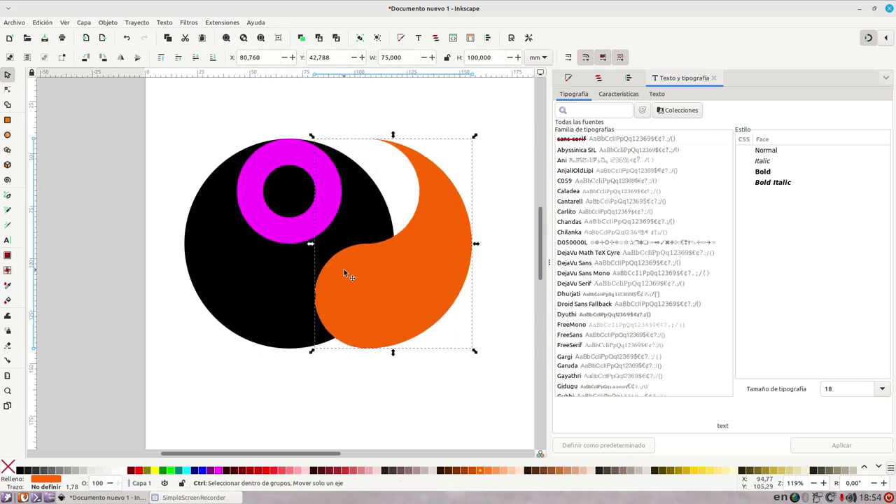
left_click(254, 203)
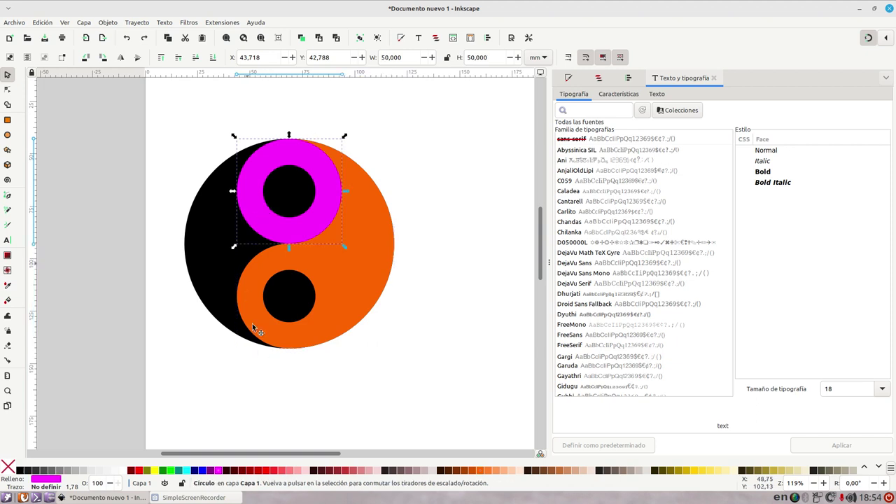
left_click(358, 271)
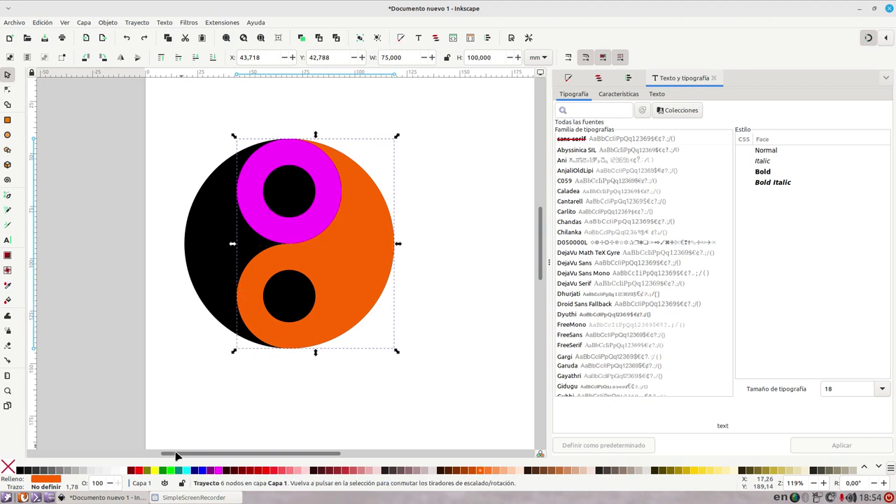
left_click(121, 470)
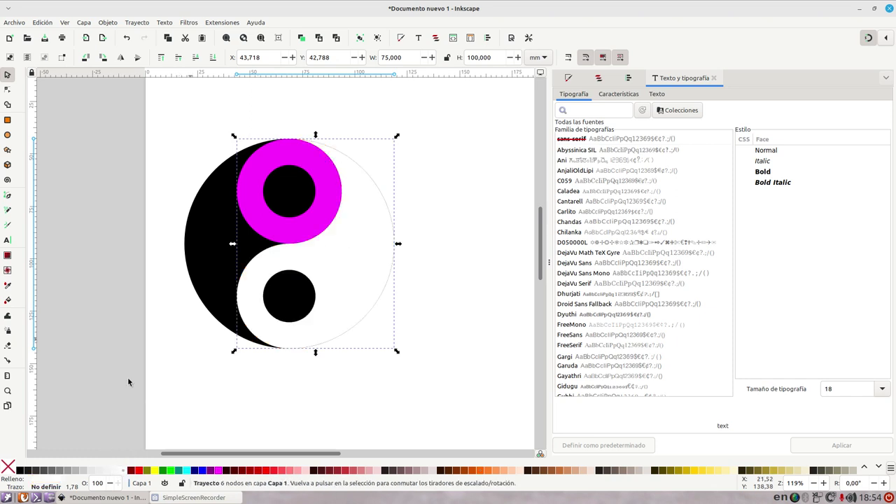
left_click(226, 238, "shift")
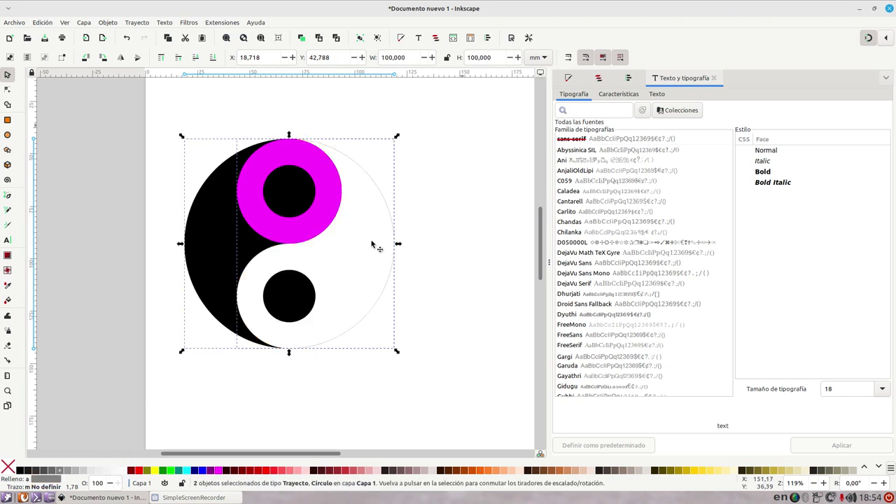
left_click(429, 244)
left_click(350, 271)
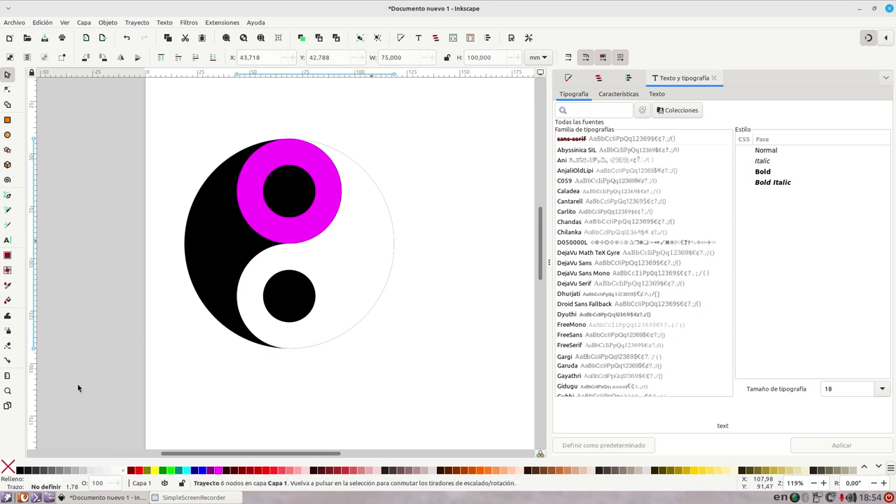
left_click(21, 469, "shift")
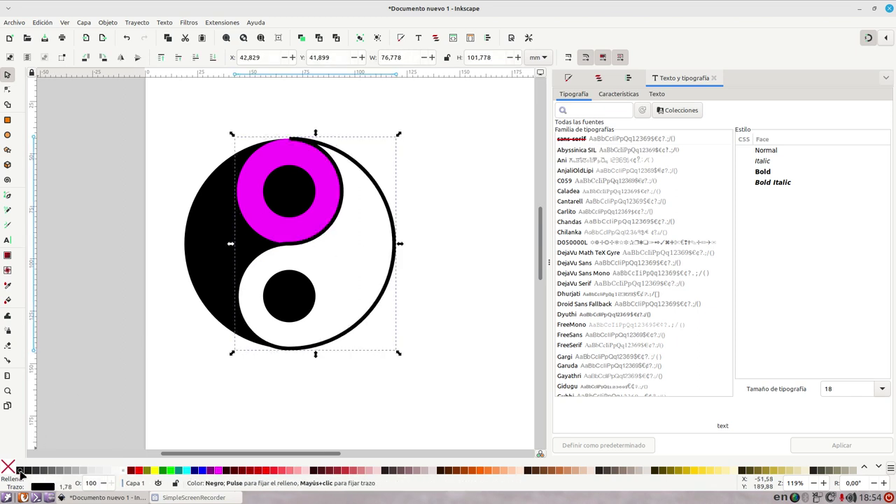
Make the top small dot white and the magenta circle black, then deselect.
left_click(242, 193)
left_click(291, 195)
left_click(292, 196)
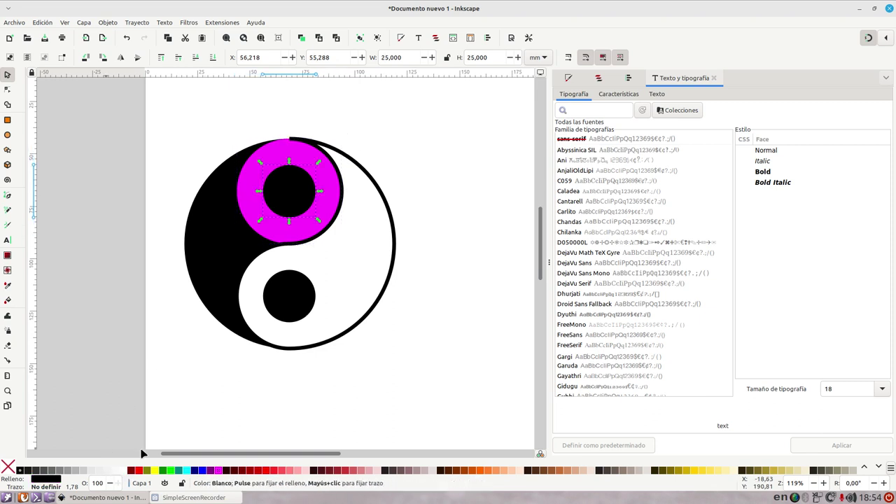
left_click_drag(125, 471, 275, 191)
left_click(242, 180)
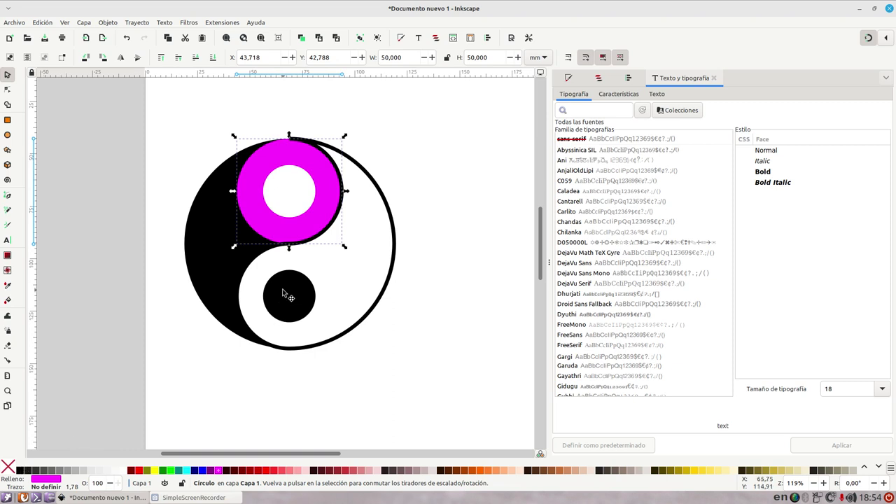
left_click(21, 469)
key("Escape")
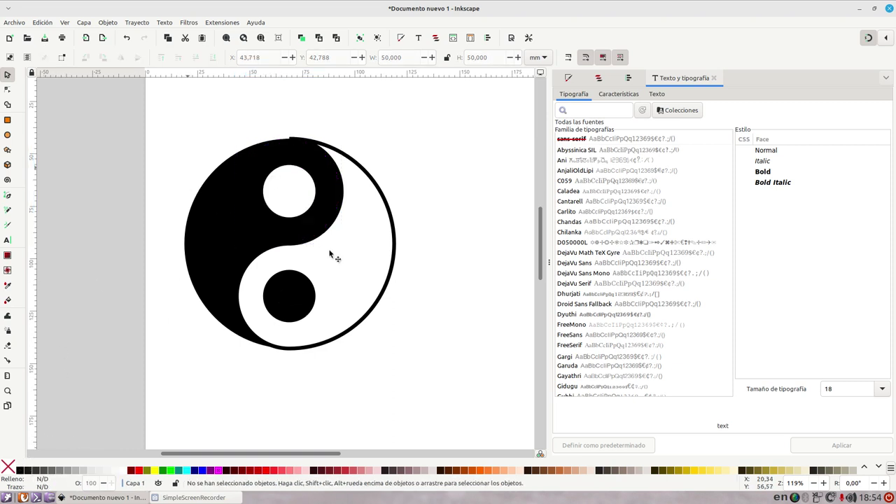
scroll(389, 244, "down", 1)
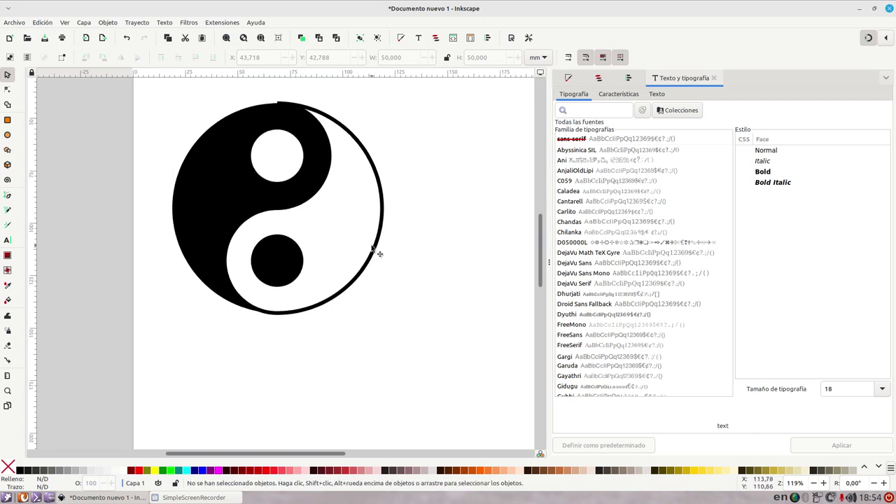
Draw a large mid-grey rectangle covering the yin-yang as its background.
scroll(356, 294, "right", 1)
scroll(305, 198, "up", 2)
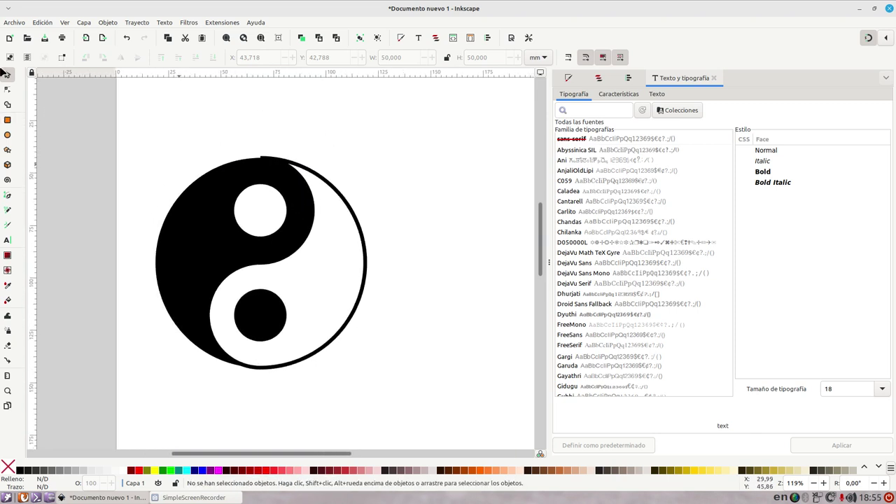
left_click(7, 121)
left_click_drag(124, 105, 220, 378)
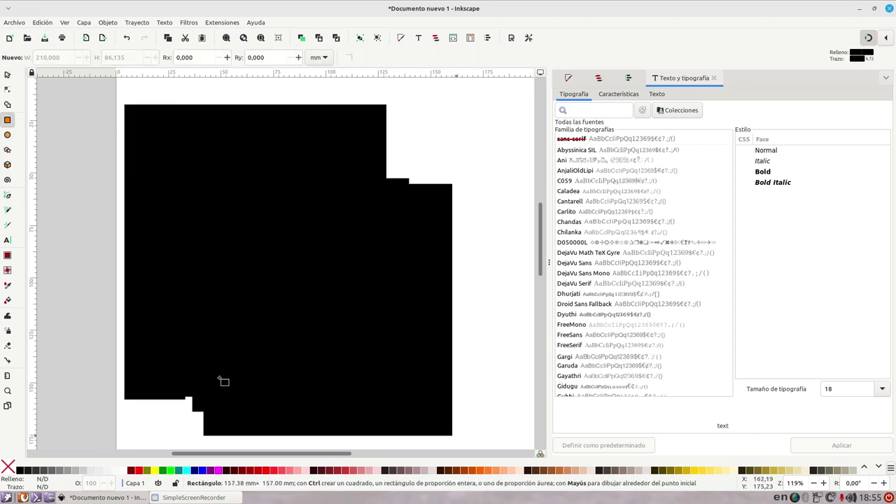
left_click(68, 469)
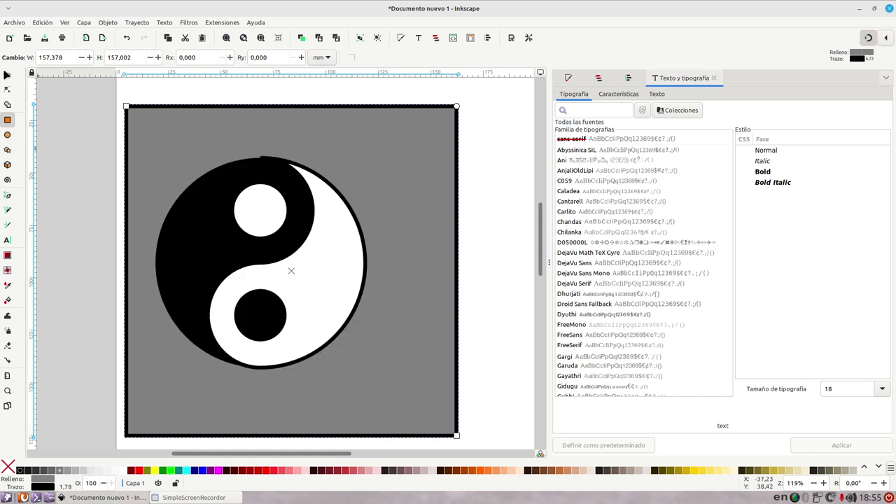
Set the white half's stroke to none so its black outline disappears.
key("s")
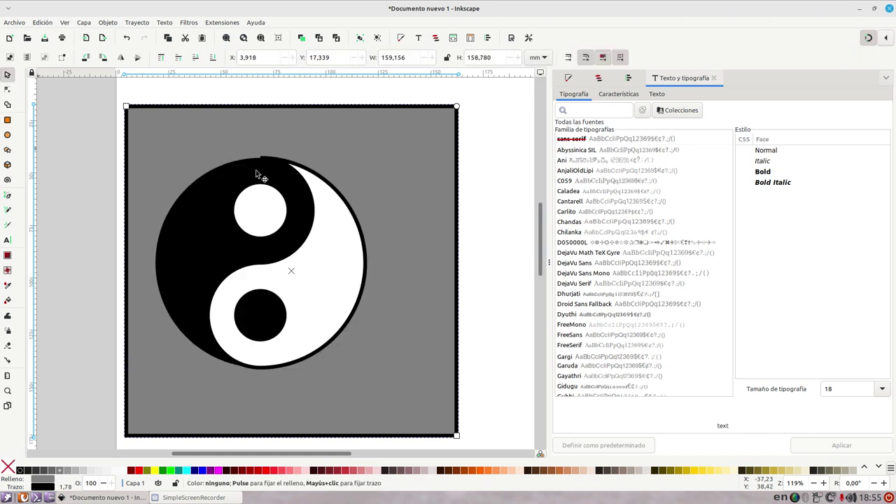
left_click(320, 203)
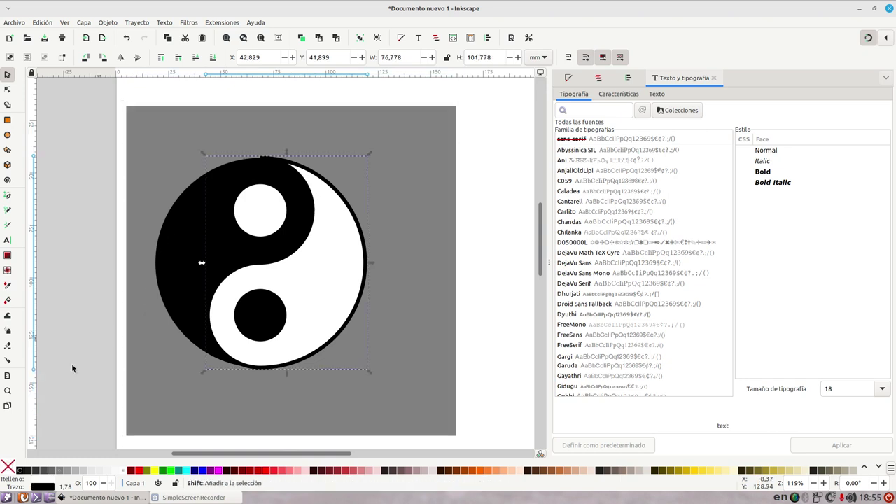
left_click(10, 468, "shift")
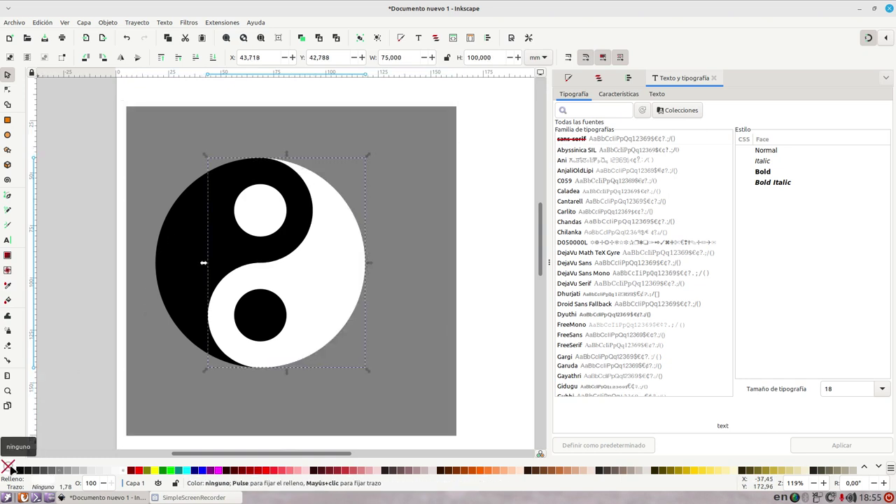
left_click(231, 180)
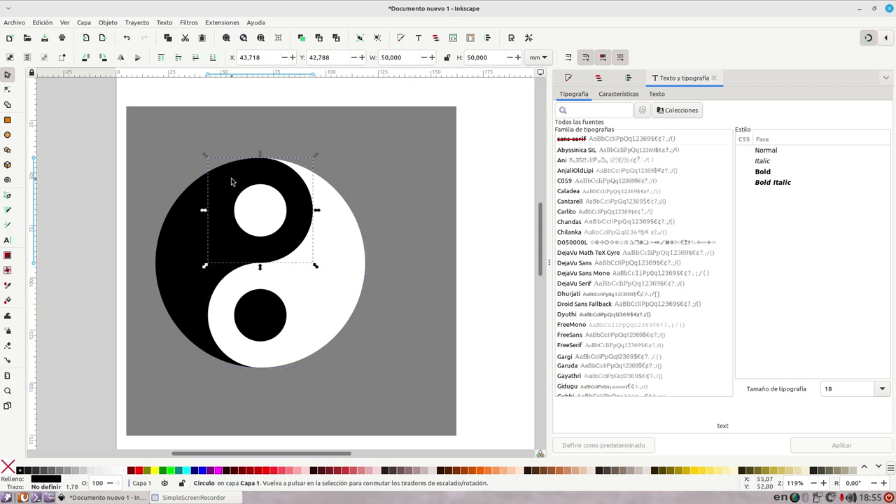
key("Escape")
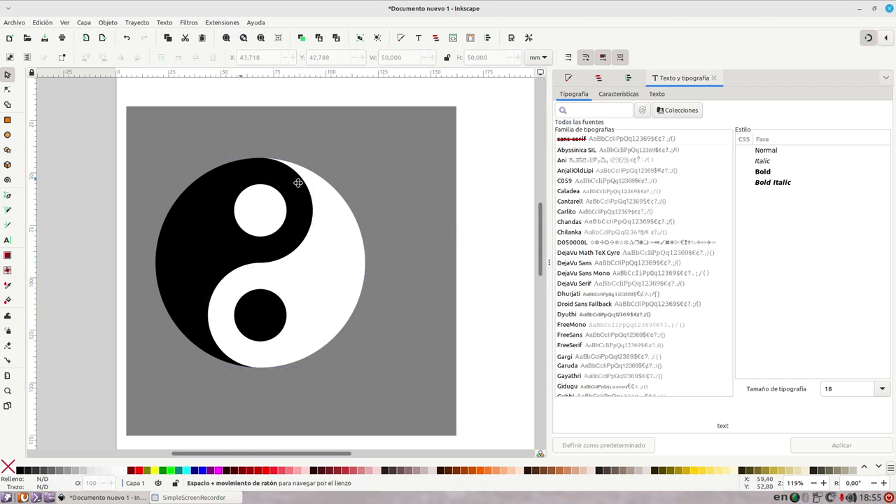
Subtract the small black dot from the white half with Path > Difference.
scroll(297, 182, "left", 2)
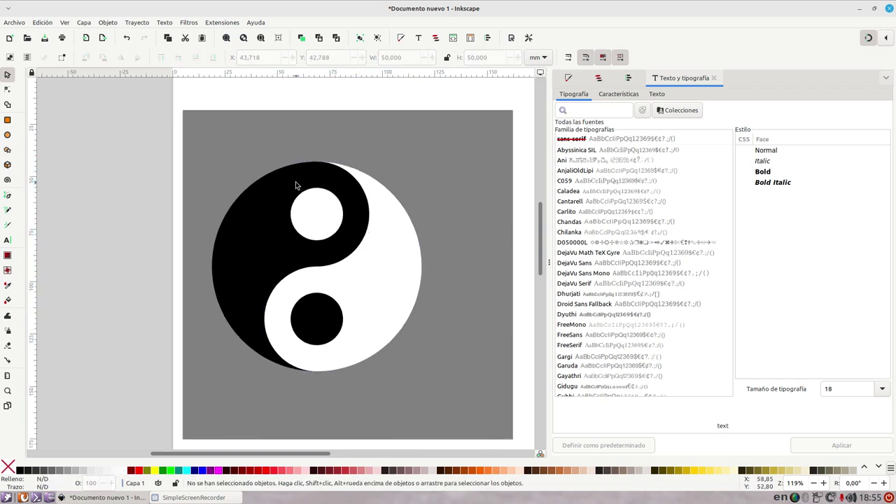
left_click(315, 331)
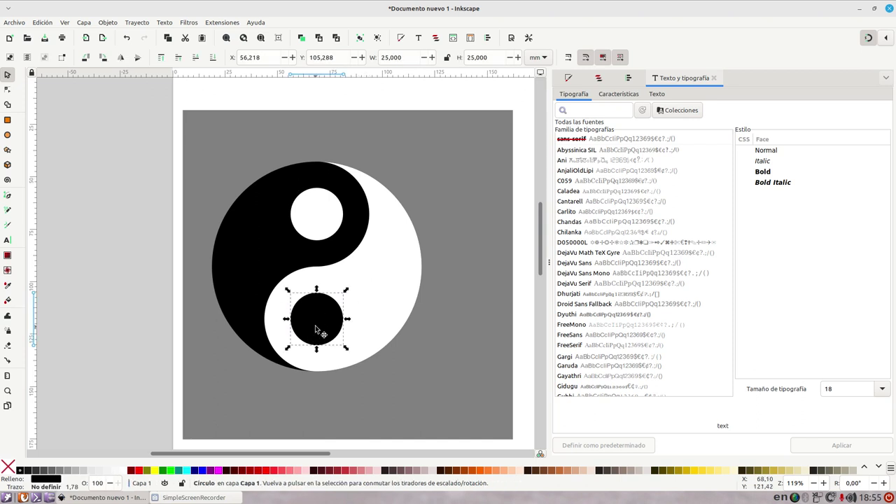
left_click(316, 331)
mouse_move(379, 300)
left_mouse_down()
mouse_move(445, 300)
mouse_move(360, 307)
left_mouse_up()
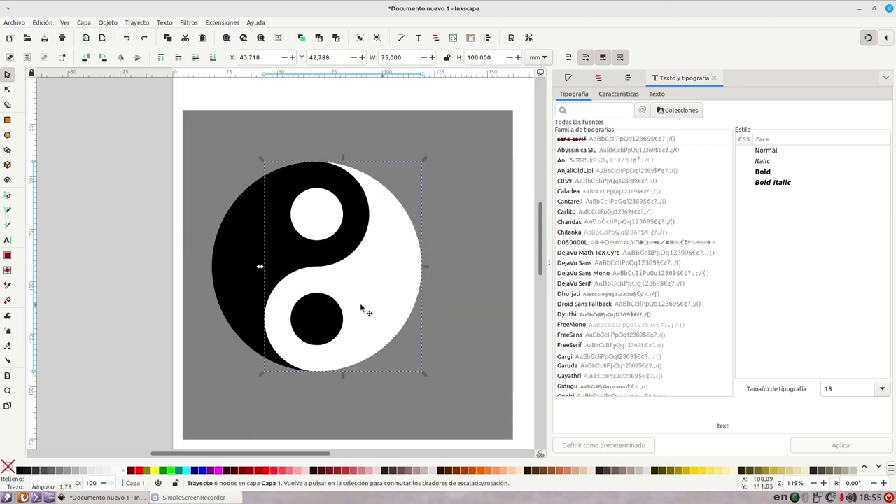
left_click(322, 311)
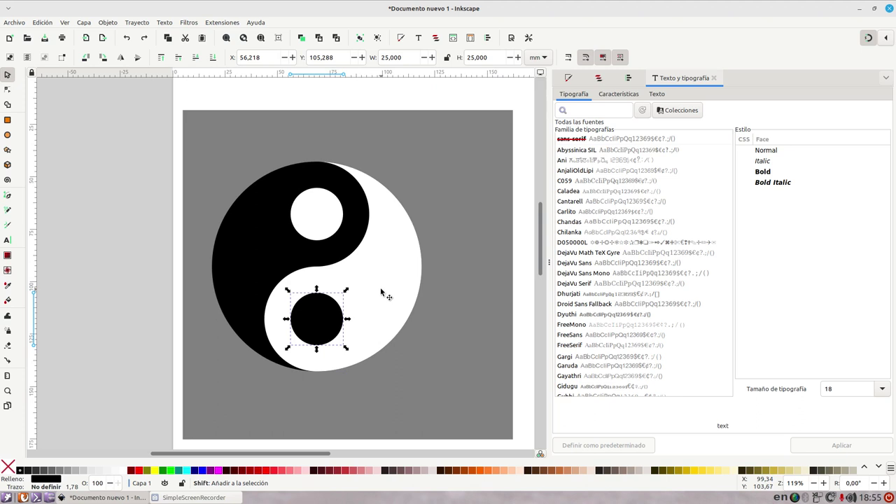
left_click(383, 293, "shift")
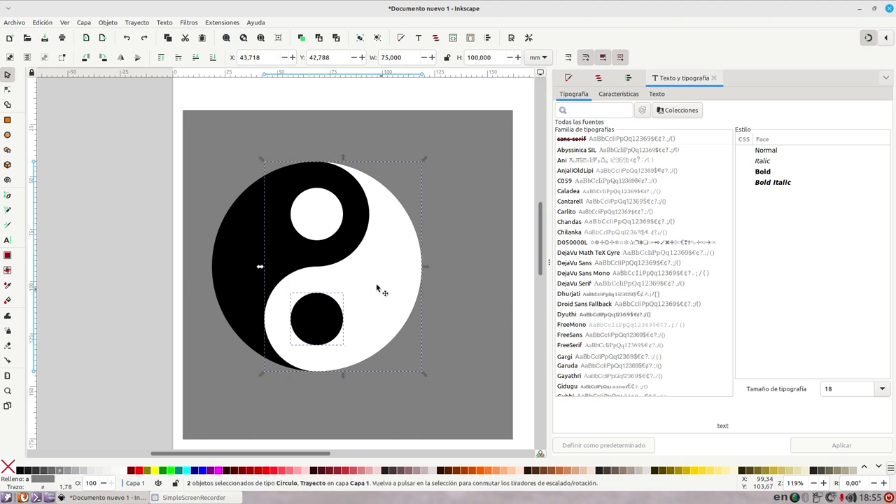
left_click(137, 22)
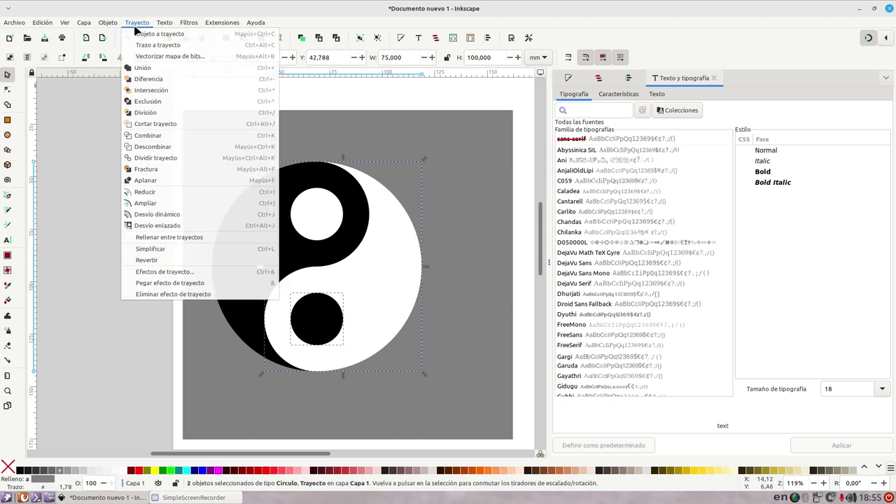
left_click(143, 79)
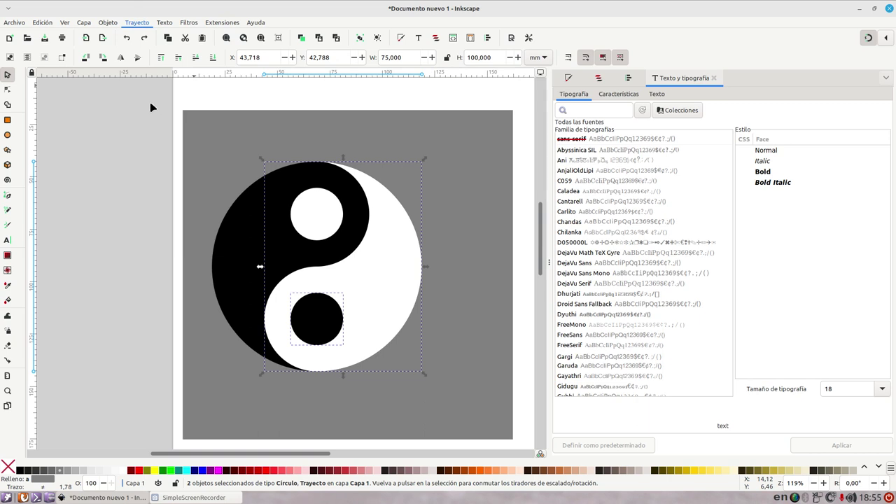
Colour the white half red and combine it with the large black circle into one path.
left_click(313, 216)
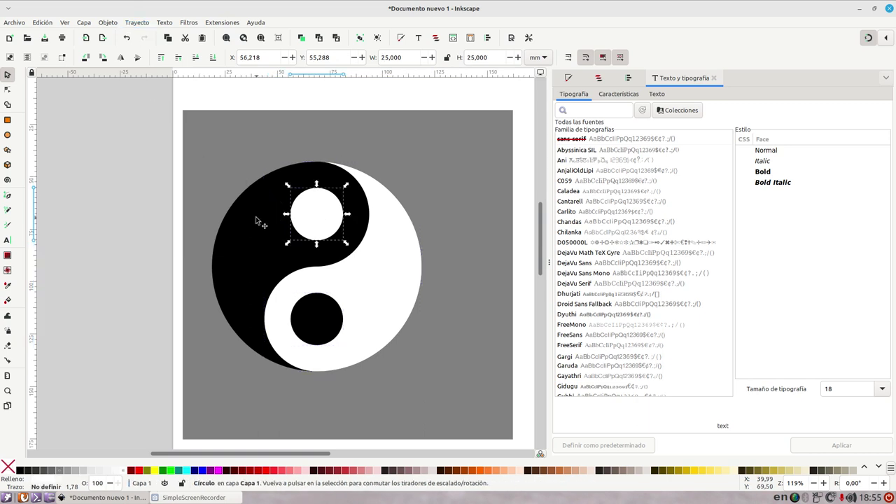
left_click(256, 217)
left_click(293, 220)
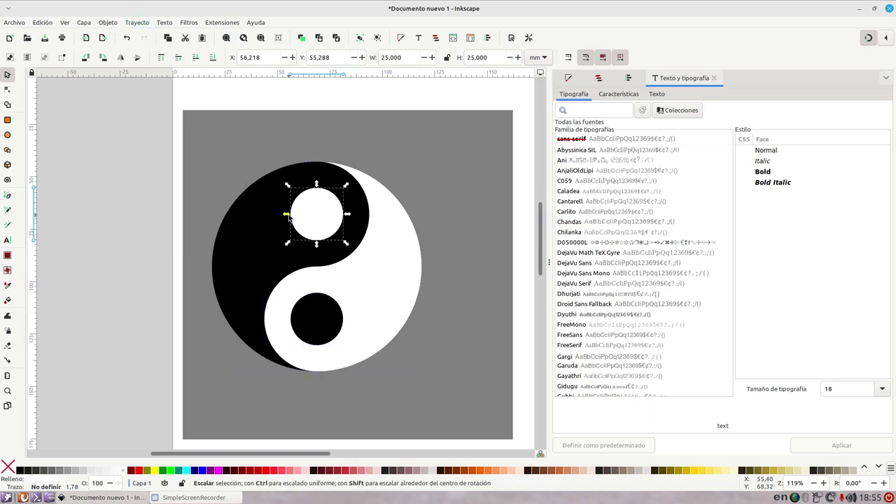
left_click(367, 264)
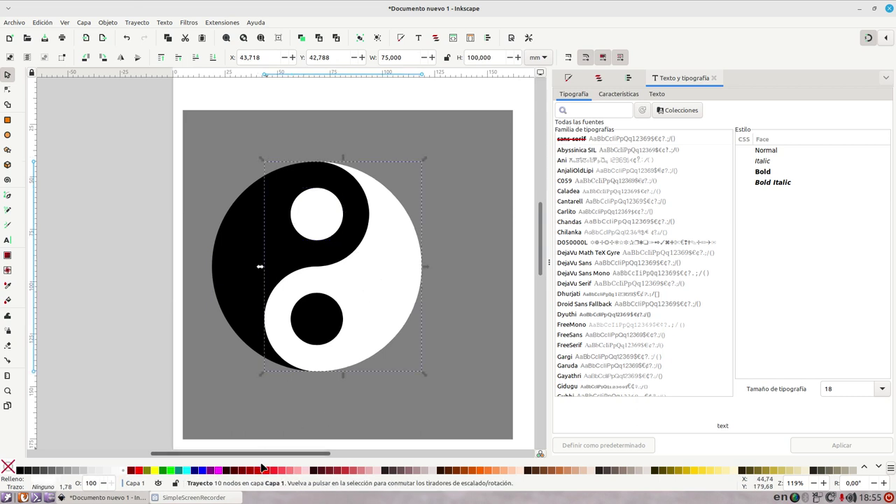
left_click_drag(268, 470, 308, 281)
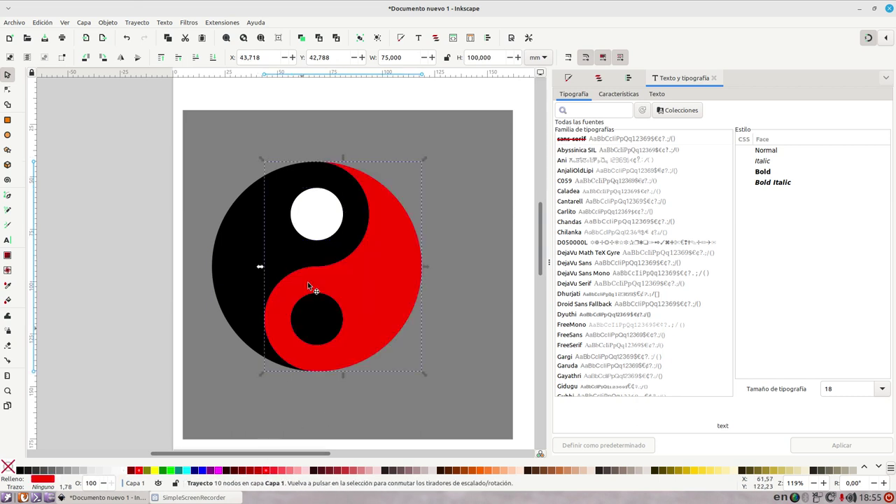
left_click(248, 234, "shift")
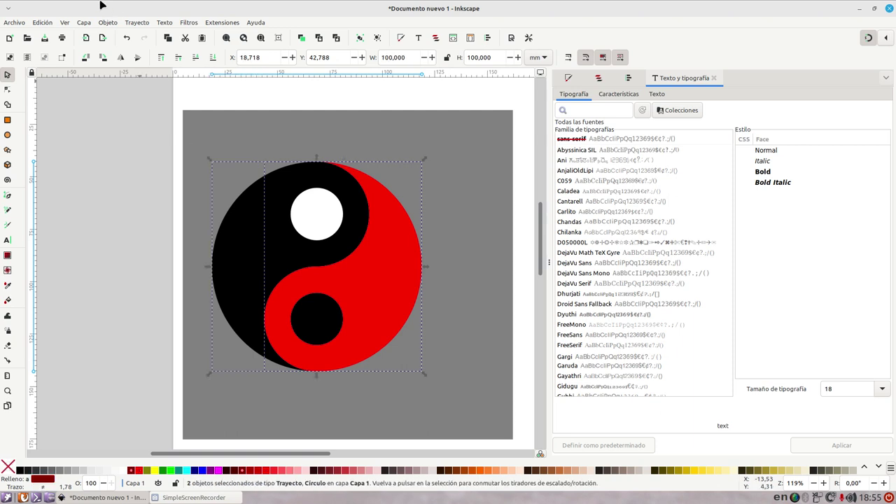
left_click(138, 23)
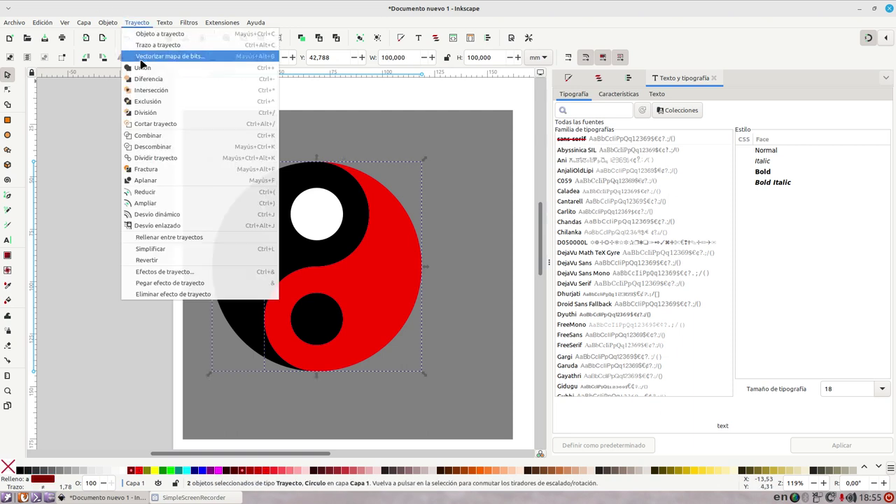
key("Escape")
key("ctrl+minus")
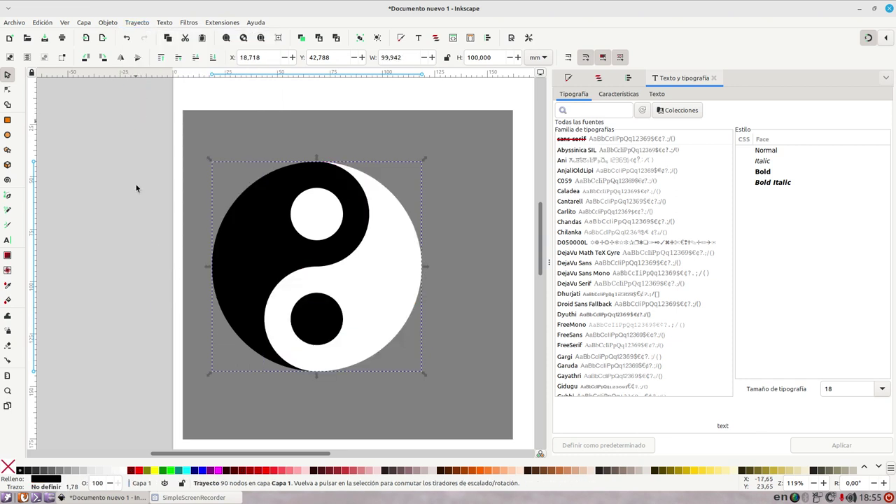
left_click(313, 214)
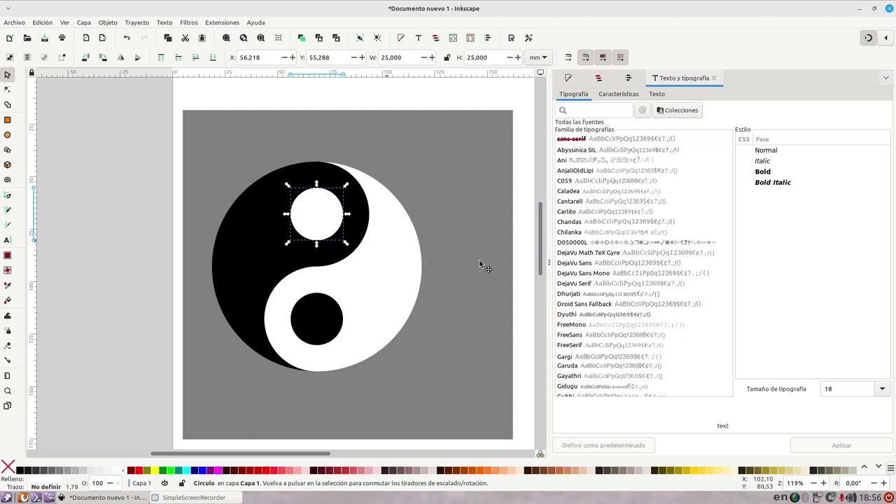
Punch the small white dot out of the large black circle with Path > Difference.
left_click_drag(413, 260, 384, 249)
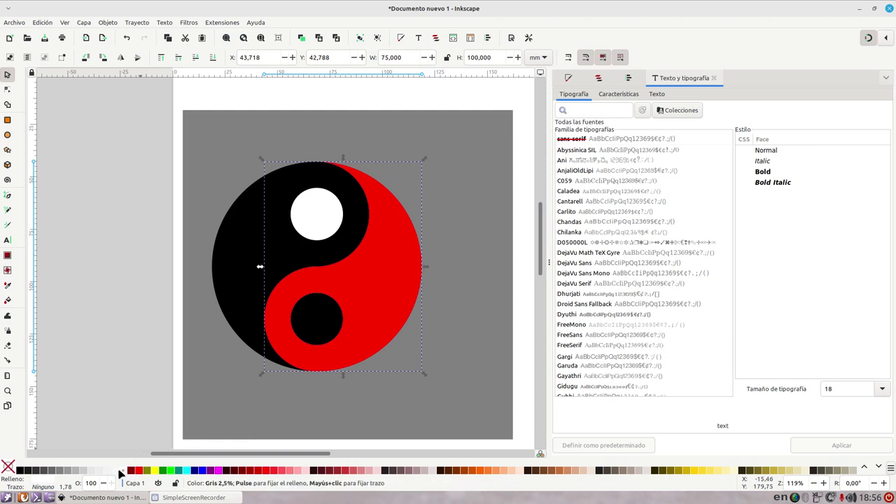
left_click(294, 214)
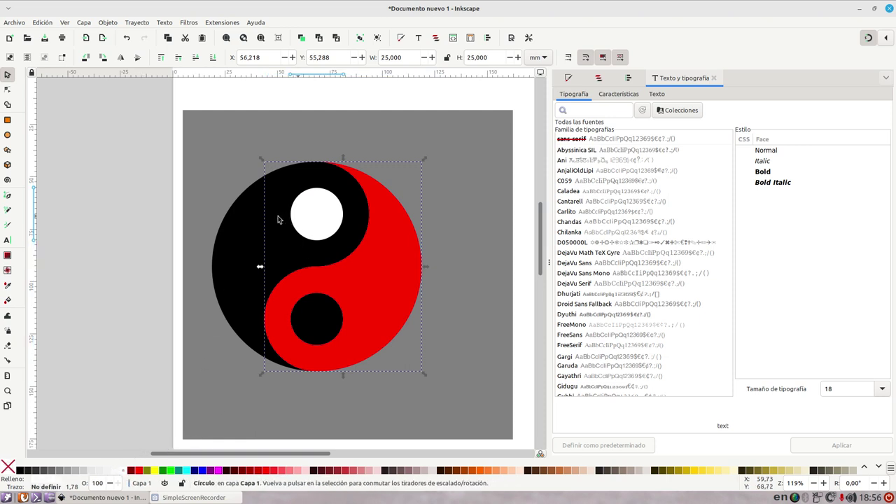
left_click(256, 220, "shift")
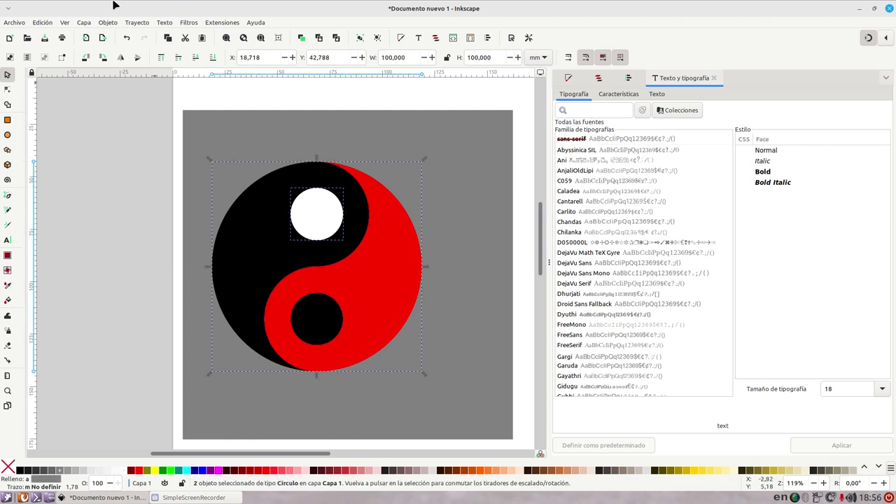
left_click(135, 22)
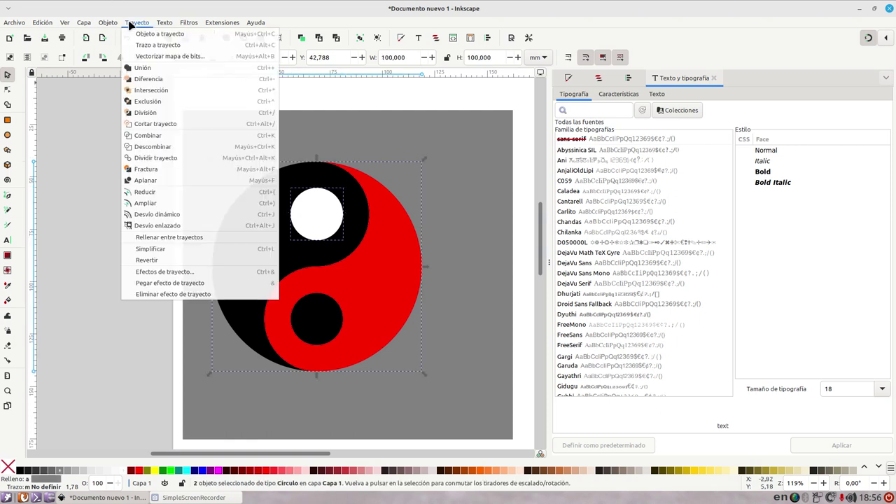
left_click(147, 79)
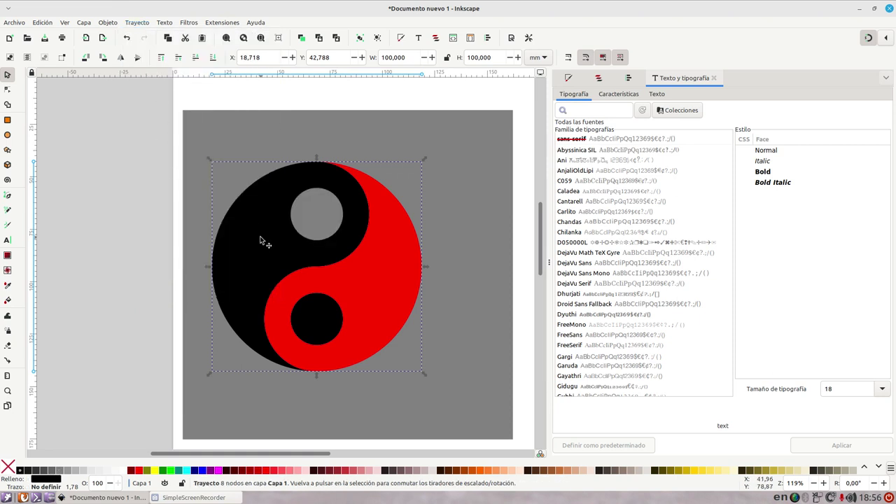
left_click_drag(260, 241, 126, 208)
key("ctrl+z")
Union the red and black halves, then drag off and delete the leftover red piece.
left_click(391, 281)
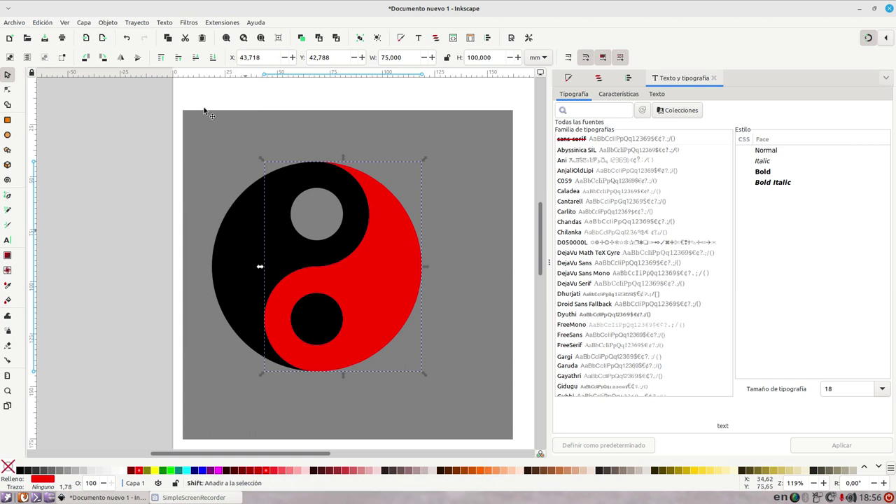
left_click(231, 266, "shift")
left_click(134, 23)
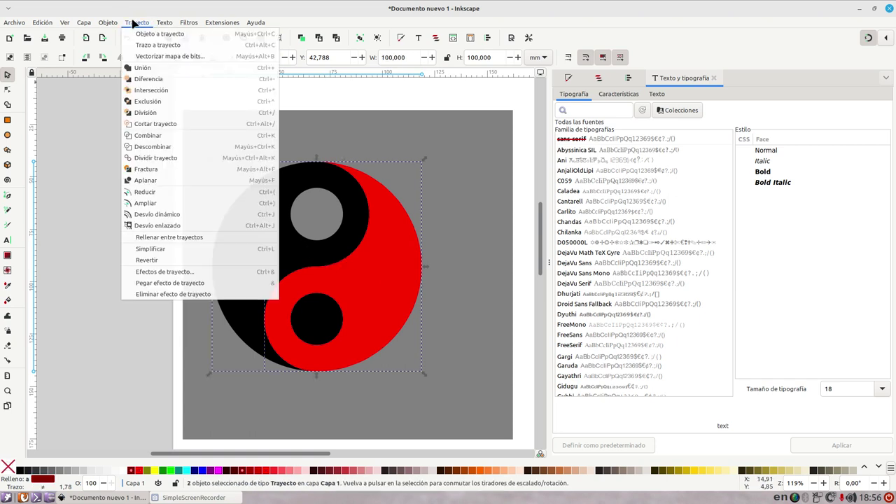
left_click(140, 68)
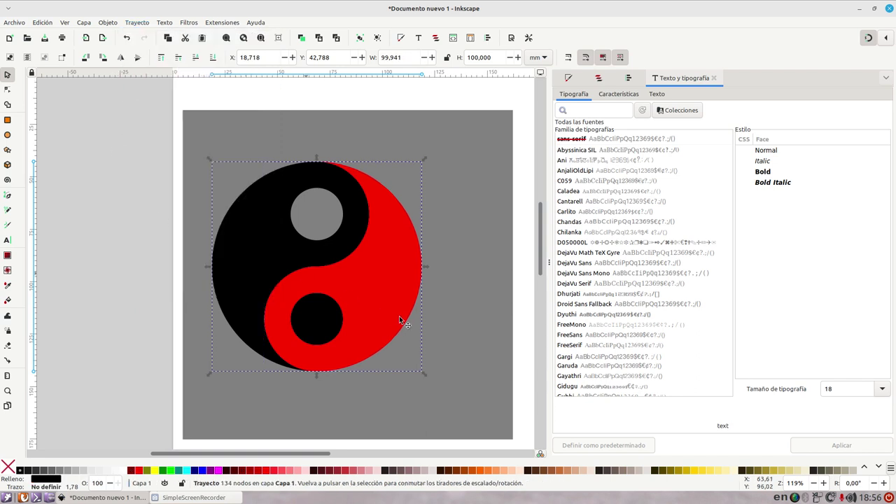
mouse_move(367, 310)
left_mouse_down()
mouse_move(434, 323)
mouse_move(423, 325)
left_mouse_up()
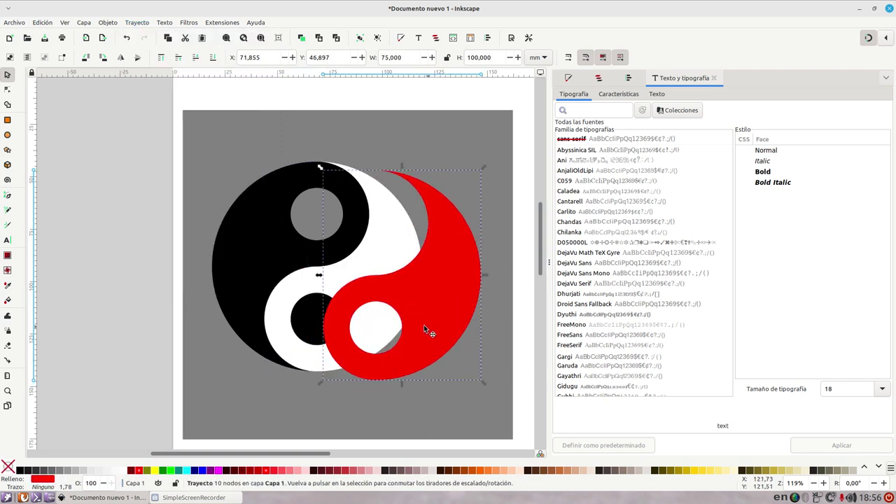
key("Delete")
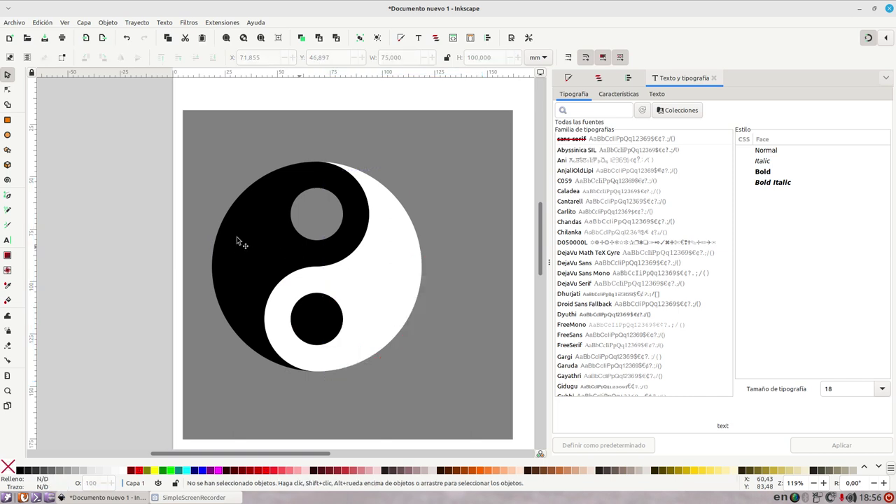
left_click_drag(238, 242, 207, 243)
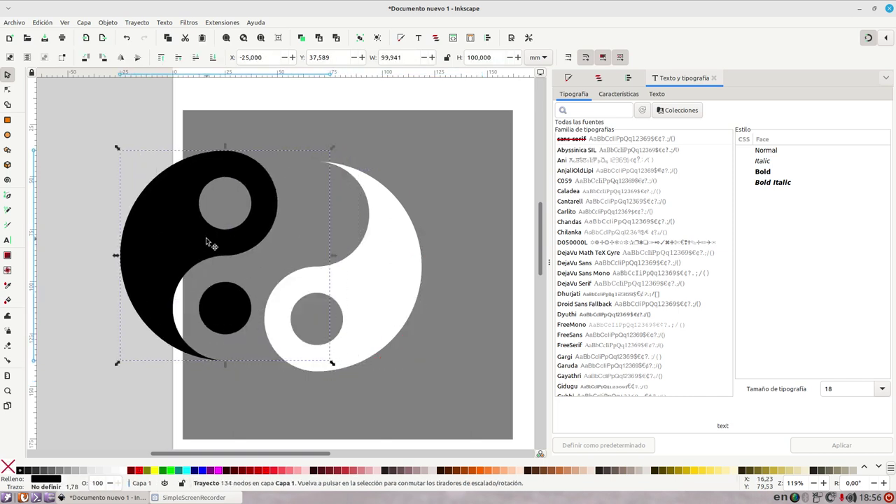
key("ctrl")
key("ctrl+z")
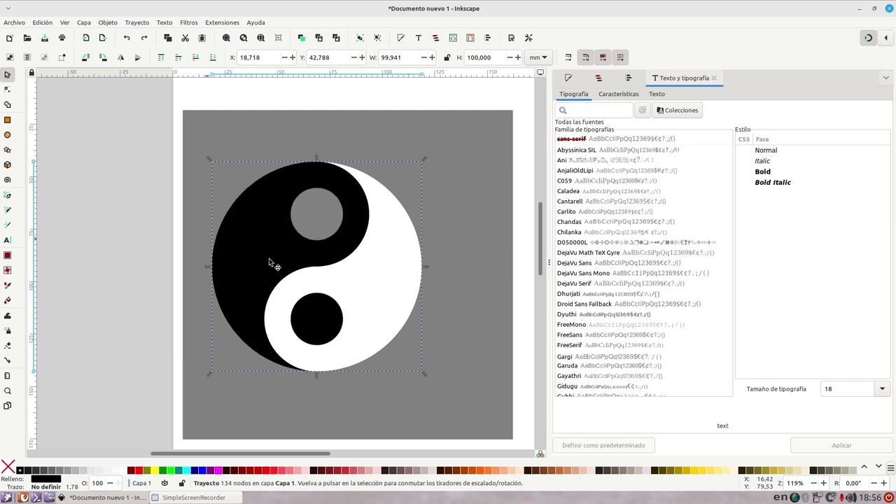
left_click_drag(397, 293, 473, 292)
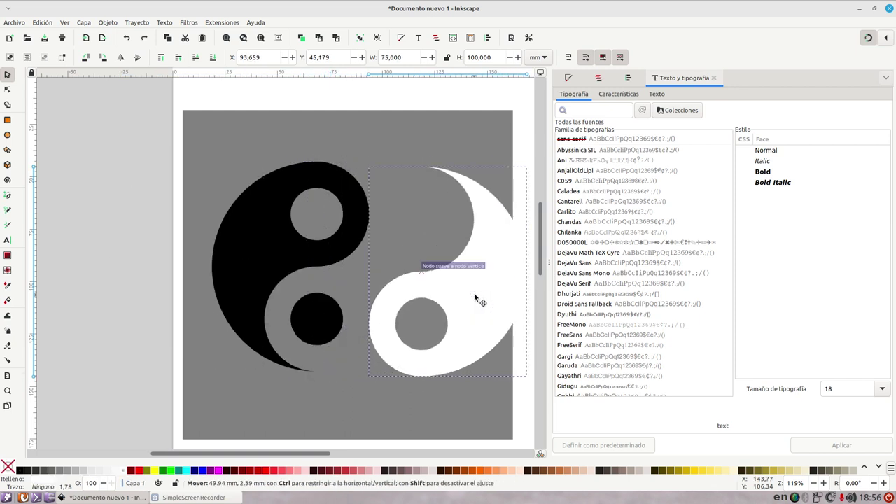
key("ctrl+z")
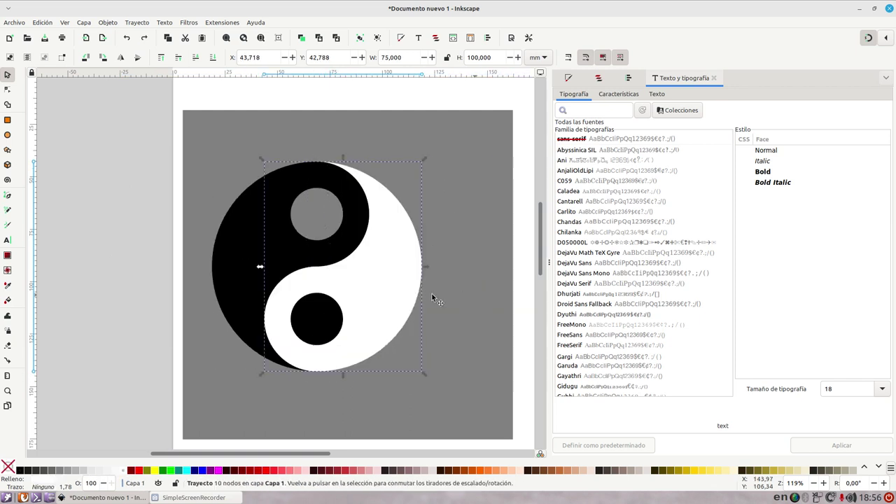
left_click(313, 320)
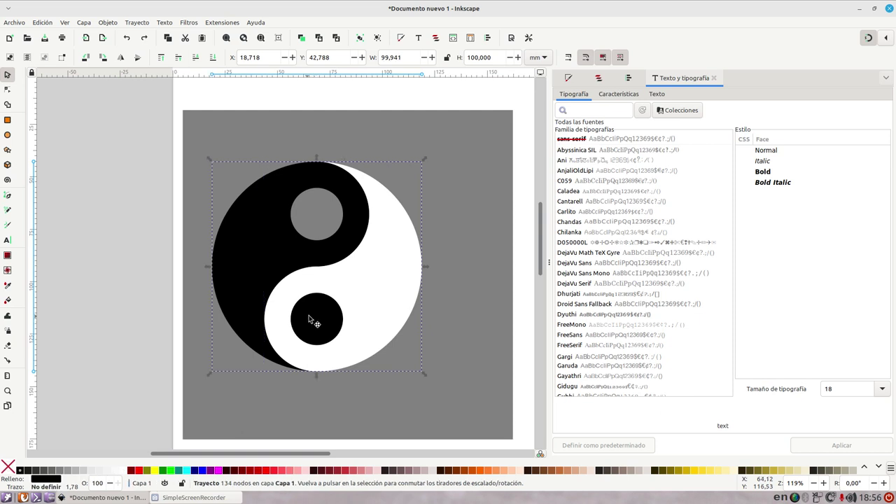
Draw a white circle, move it onto the upper hole, and set its width to 25 mm.
left_click(8, 136)
left_click_drag(150, 152, 201, 203)
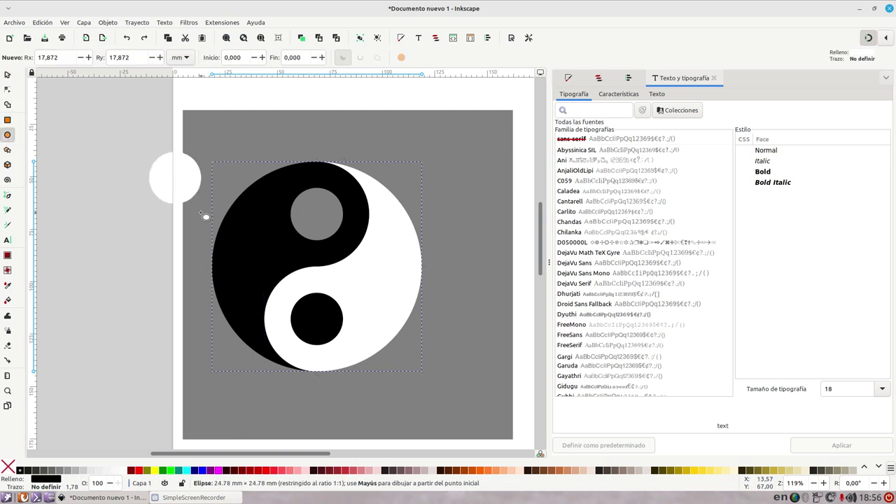
left_click(8, 75)
left_click_drag(188, 170, 393, 225)
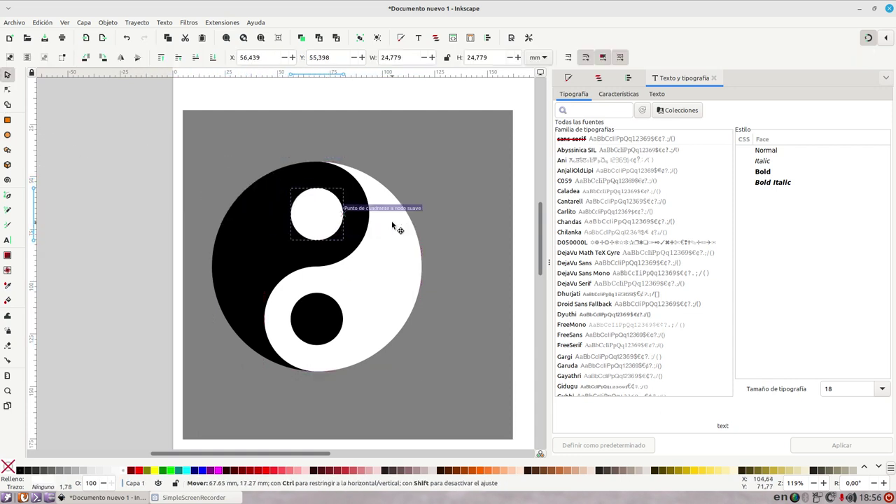
left_click(400, 57)
type("25")
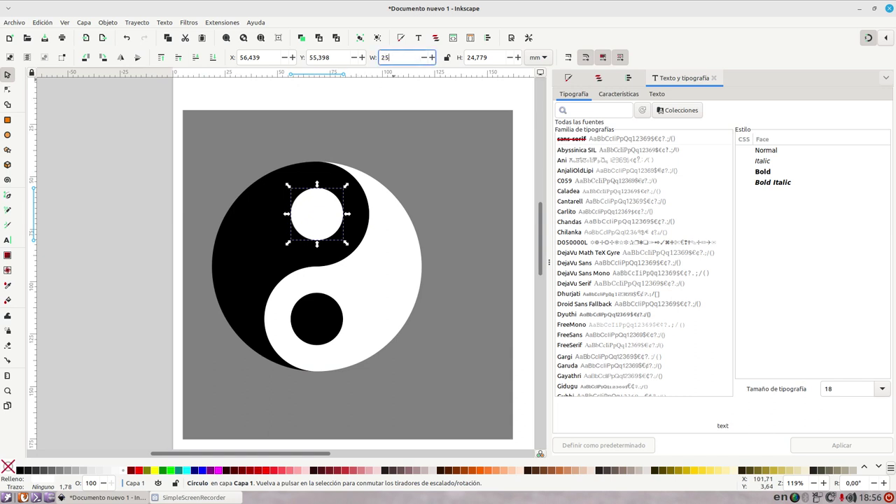
left_click(483, 58)
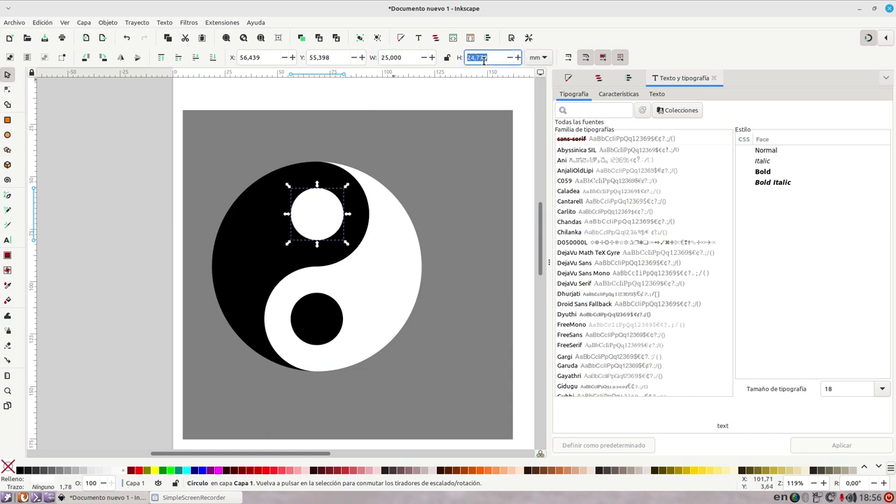
Set the circle's height to 25 mm and centre it in the hole.
type("25")
key("Return")
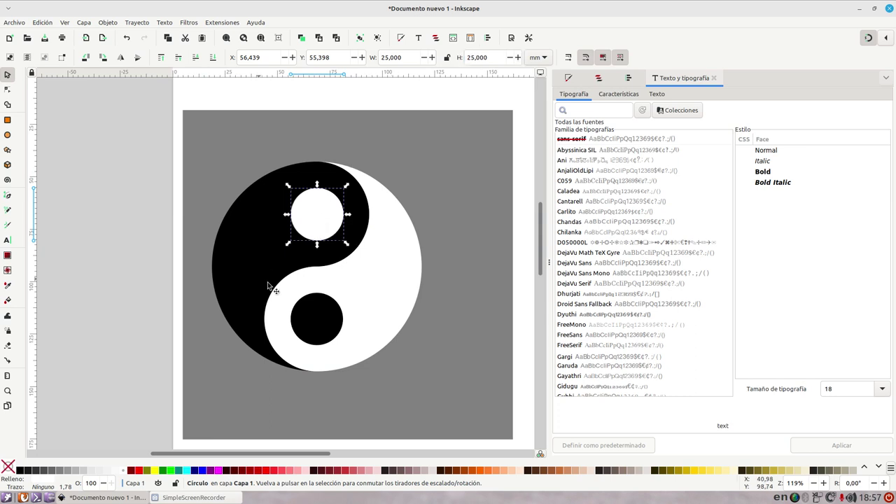
left_click_drag(312, 219, 311, 217)
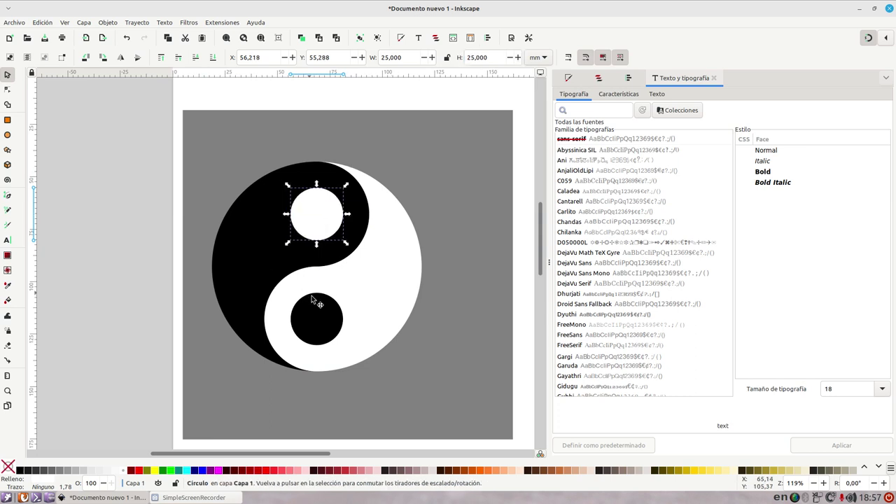
Union the white circle with the white half using Path > Union.
left_click(360, 277, "shift")
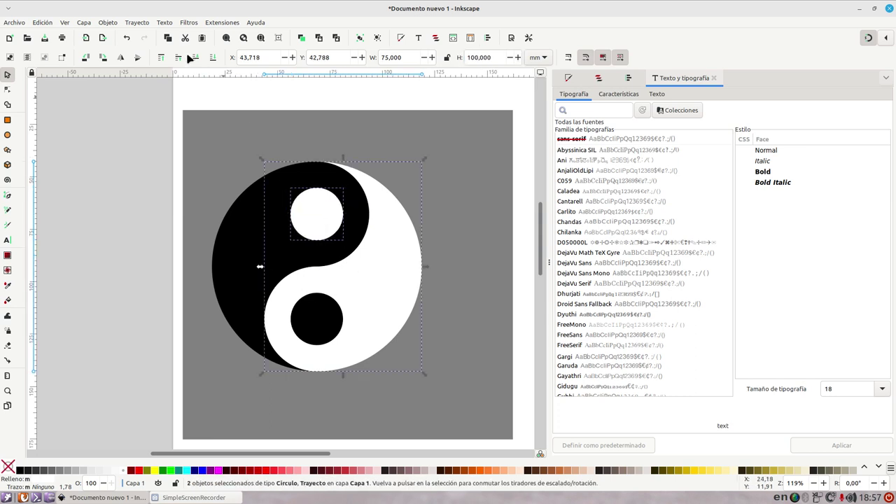
left_click(138, 23)
key("Escape")
key("Left")
key("Escape")
left_click(137, 23)
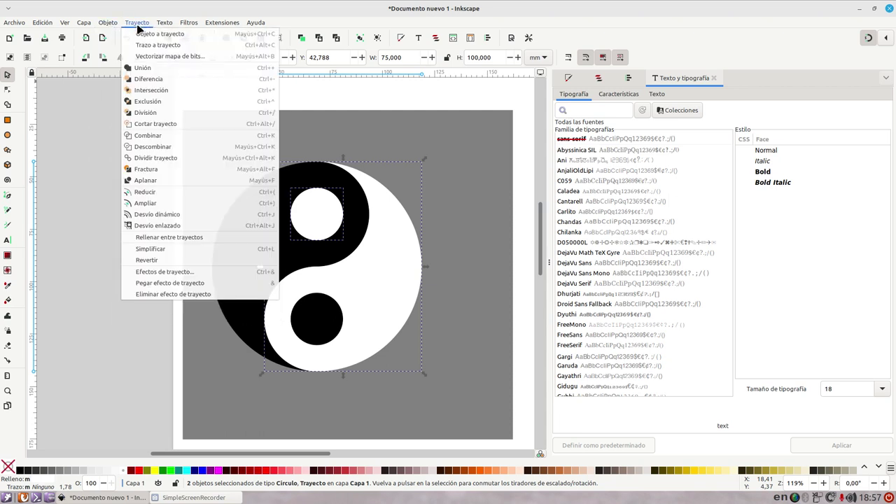
left_click(143, 68)
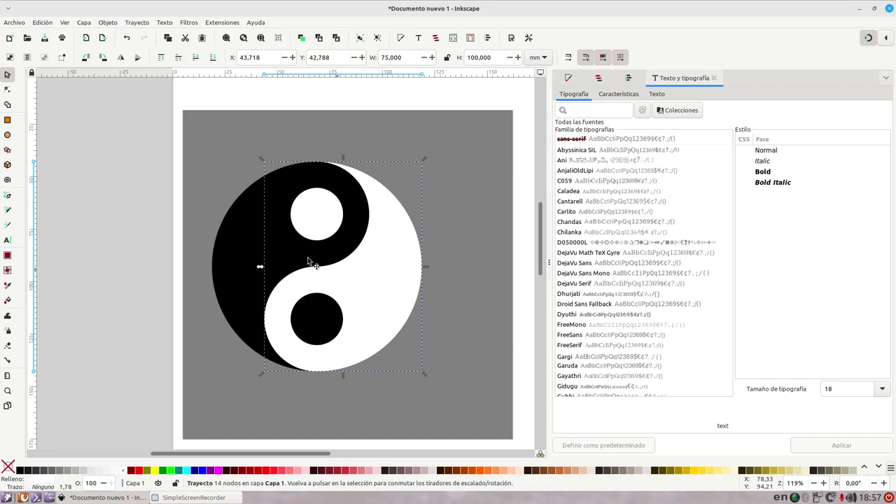
Select both black and white halves and group them with Agrupar.
left_click_drag(389, 286, 411, 293)
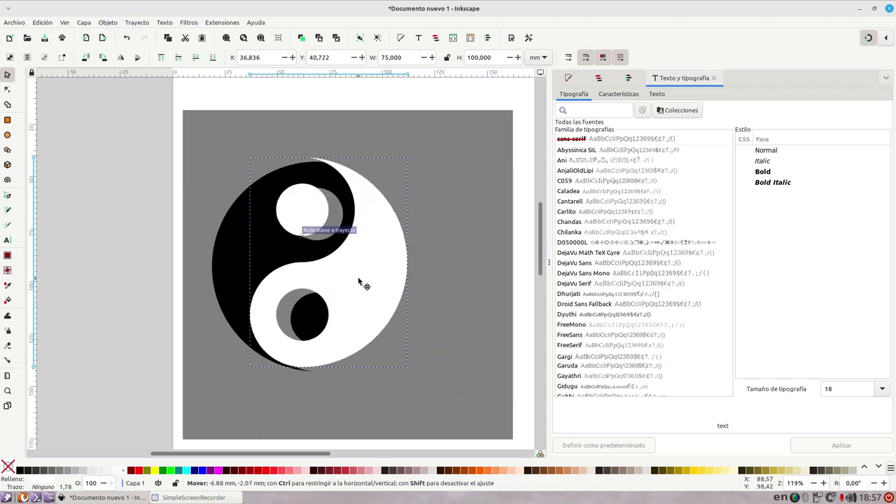
mouse_move(411, 293)
left_mouse_down()
mouse_move(328, 280)
mouse_move(151, 212)
left_mouse_up()
key("ctrl+z")
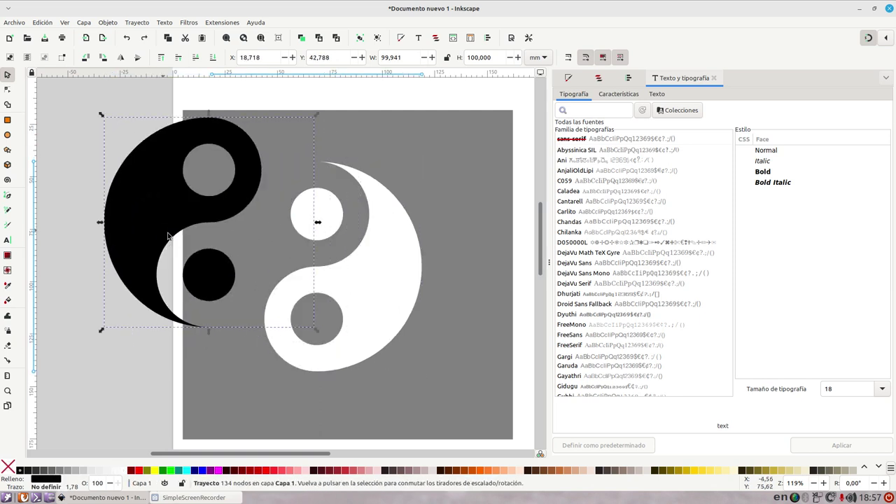
left_click(402, 279, "shift")
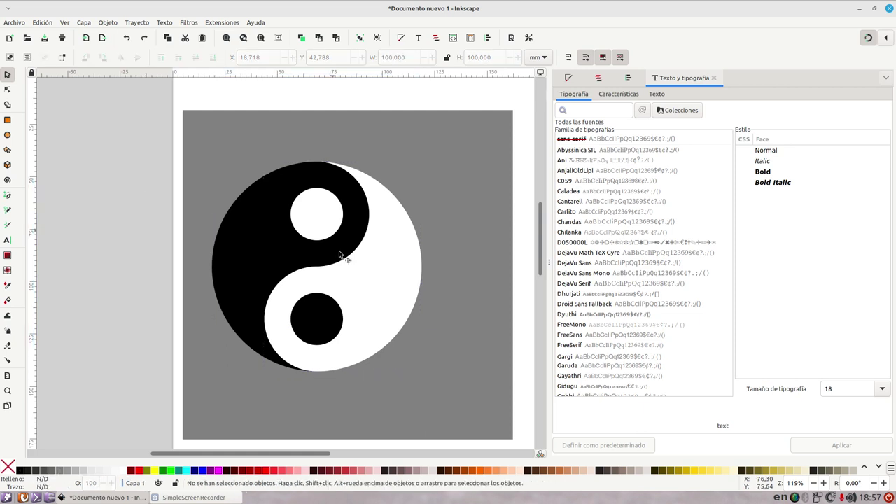
left_click(256, 218, "shift")
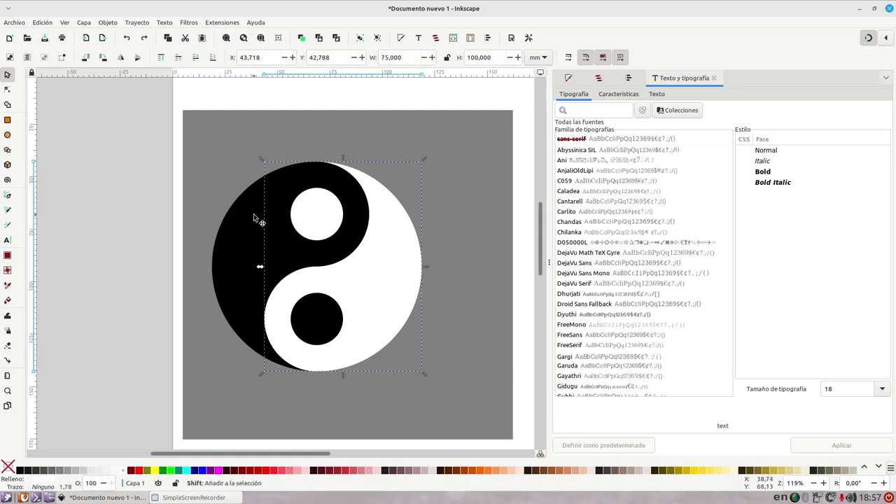
left_click(256, 219, "shift")
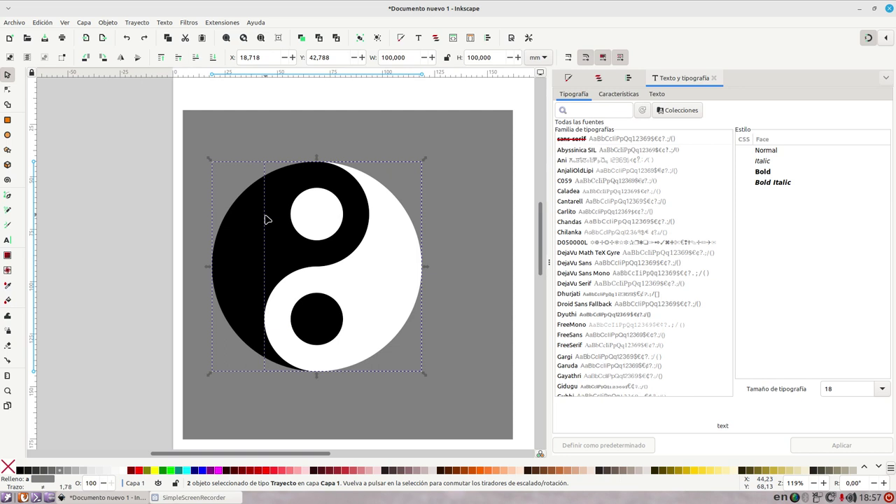
right_click(265, 219)
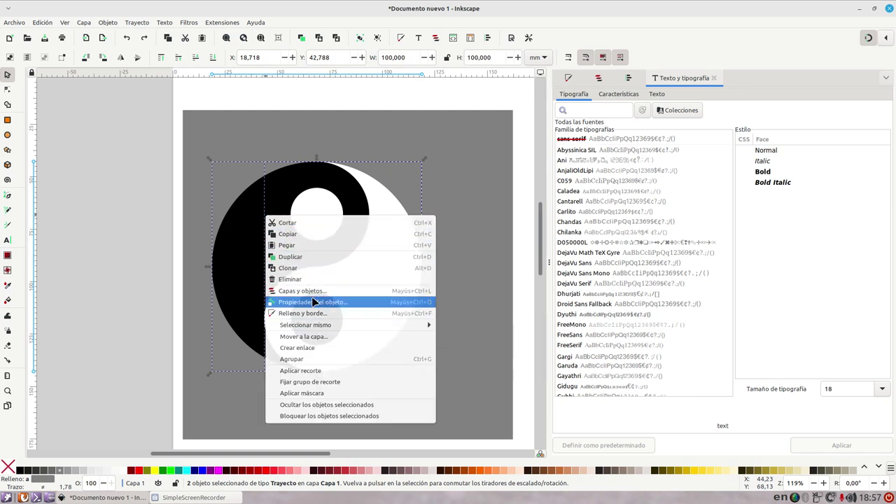
left_click(329, 359)
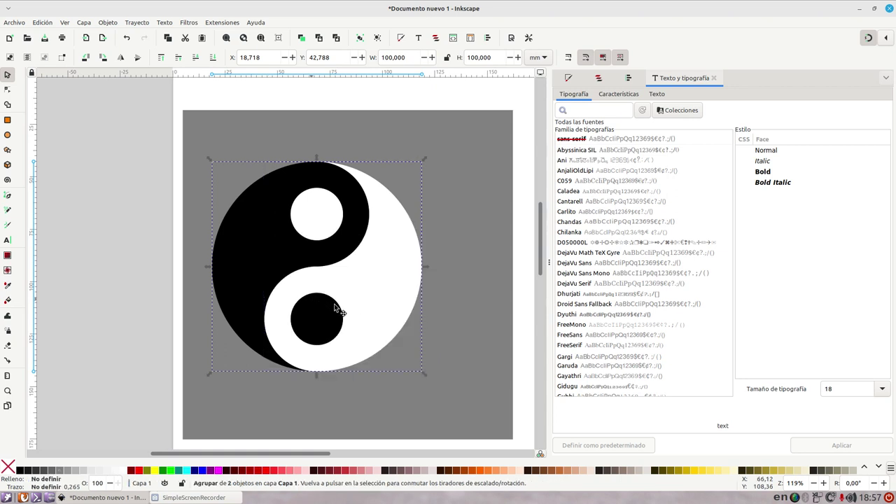
mouse_move(338, 310)
left_mouse_down()
mouse_move(371, 329)
mouse_move(333, 307)
left_mouse_up()
Stretch the grey rectangle across the full page width and fill it blue.
key("minus")
key("minus")
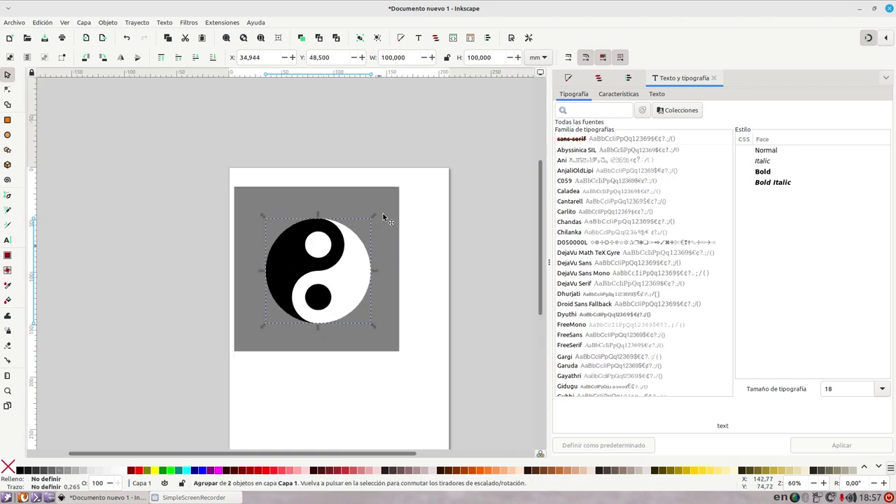
left_click(397, 241)
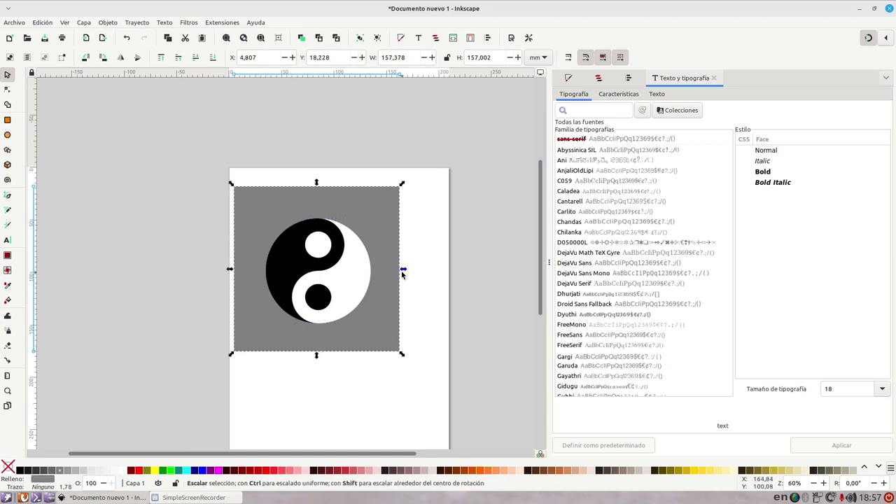
left_click_drag(406, 275, 453, 276)
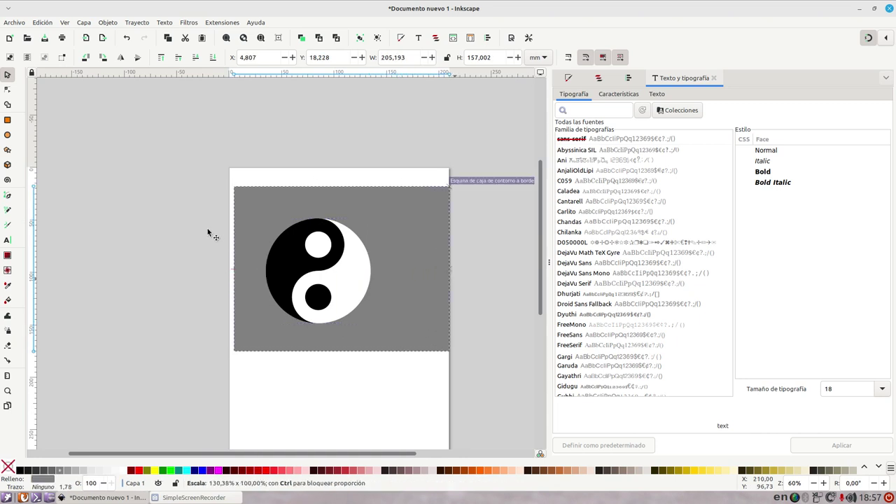
left_click_drag(221, 273, 218, 269)
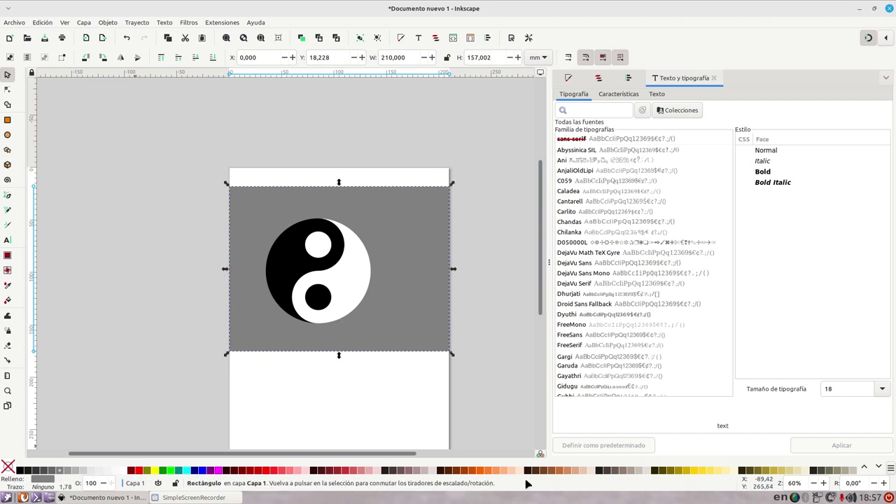
left_click(201, 471)
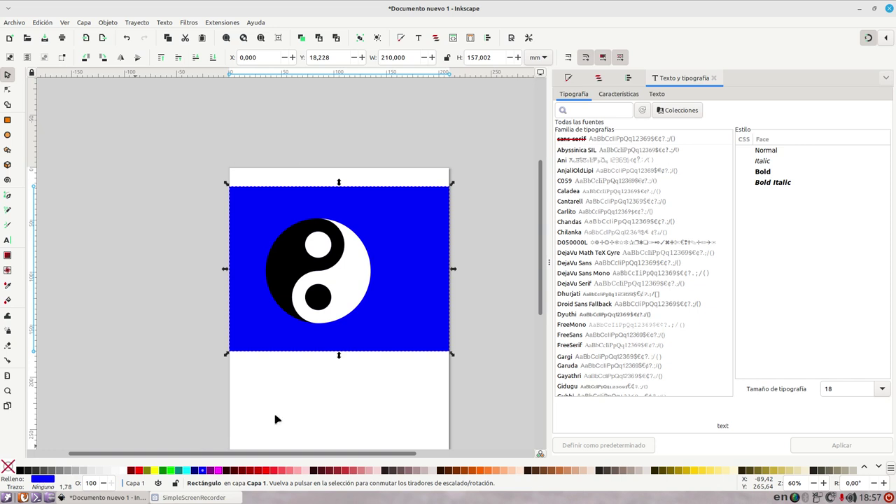
Adjust the band's hue and lightness in Fill and Stroke to a soft sky blue.
key("ctrl+shift+f")
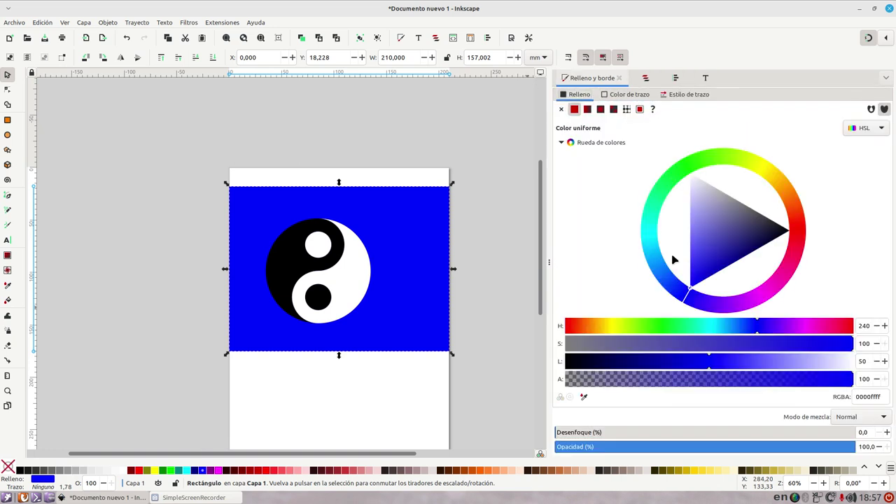
left_click(664, 263)
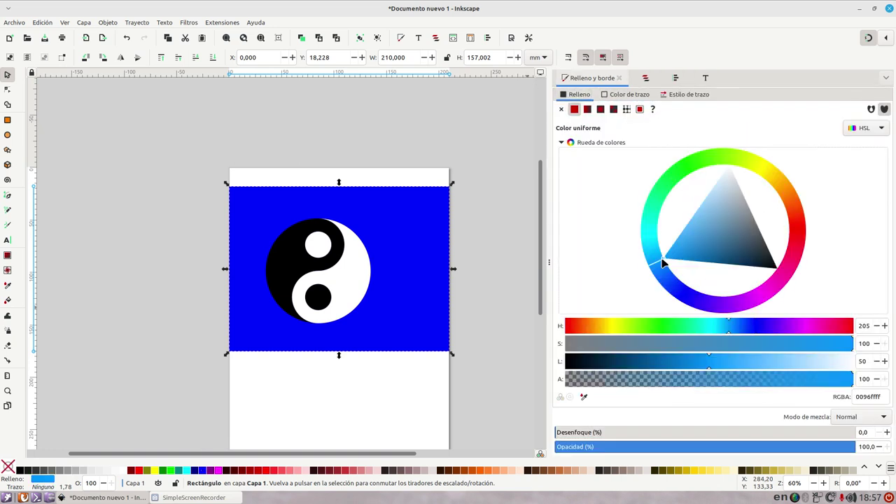
left_click(697, 219)
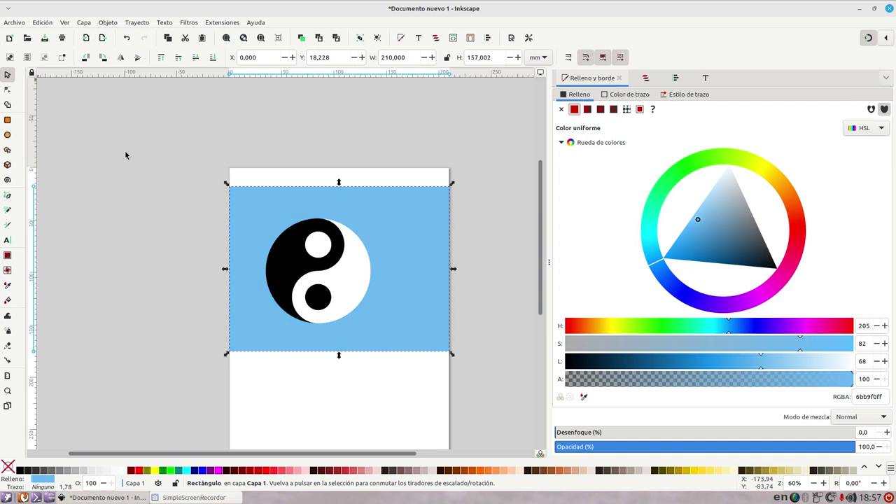
key("Escape")
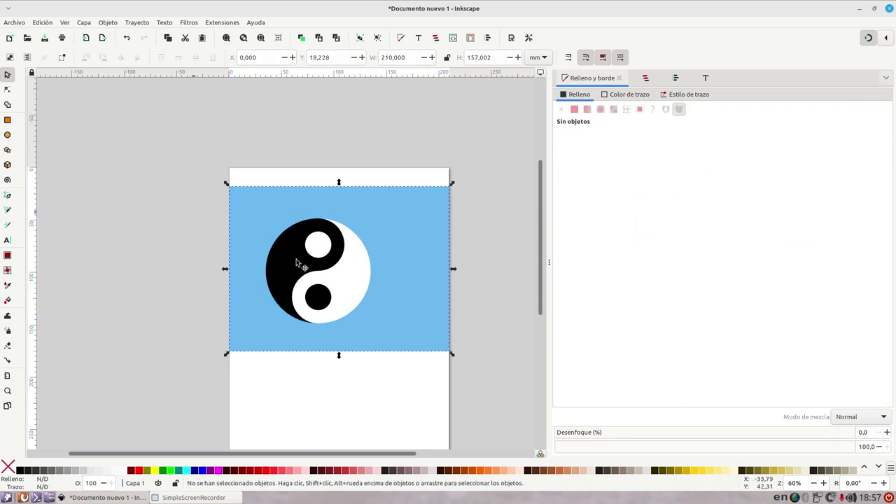
left_click(310, 260)
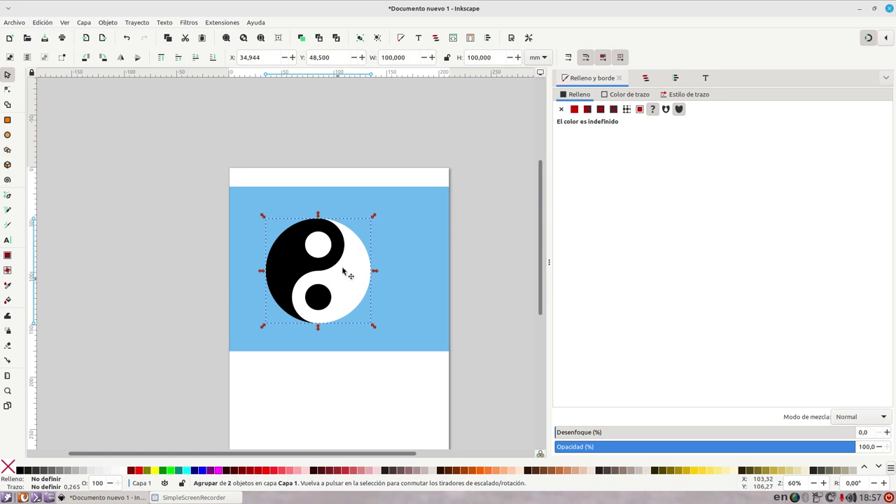
Rotate the yin-yang group 90° and nudge it into position.
left_click_drag(377, 217, 389, 322)
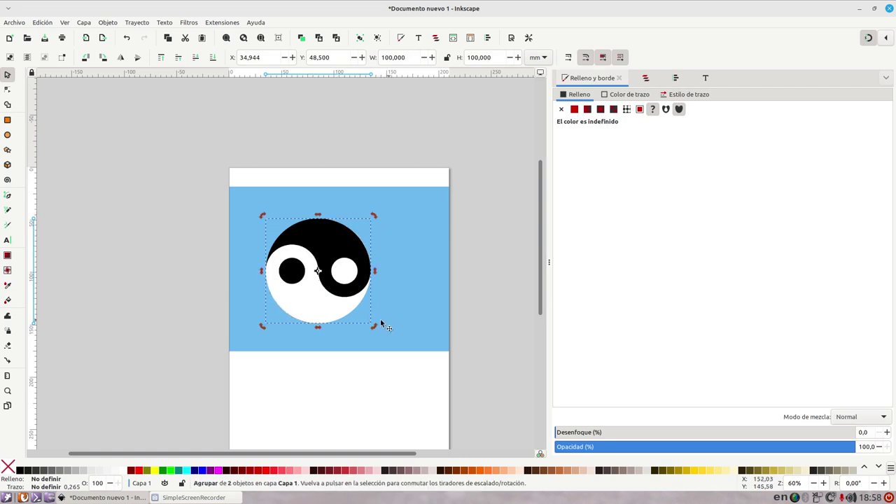
left_click(317, 306)
left_click_drag(317, 305, 348, 303)
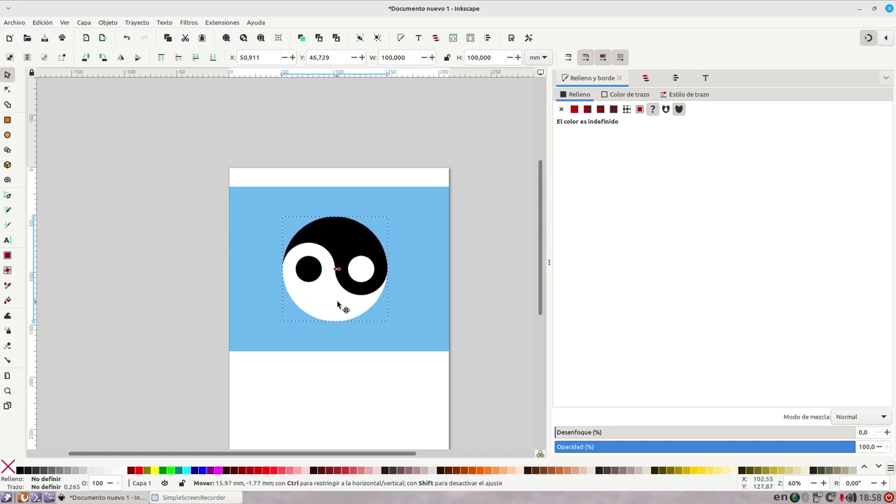
left_click_drag(348, 303, 336, 303)
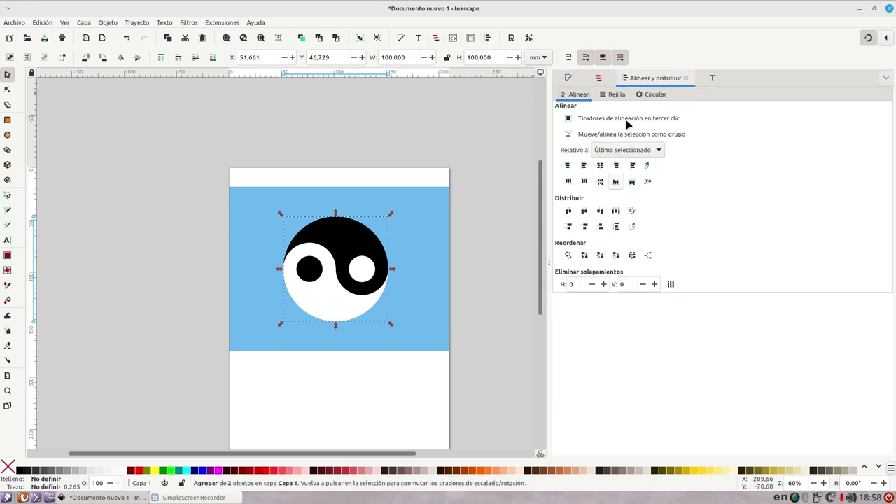
Centre the yin-yang horizontally on the page, with alignment relative to Page.
left_click(638, 150)
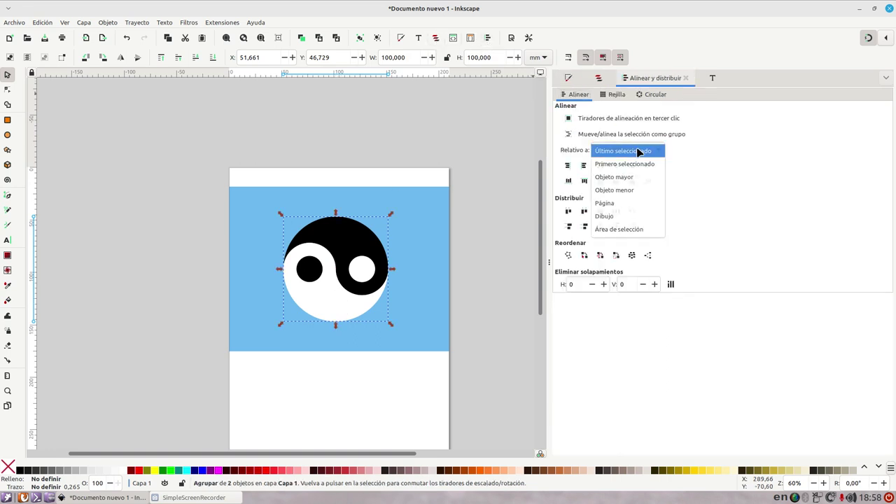
left_click(622, 203)
left_click(600, 165)
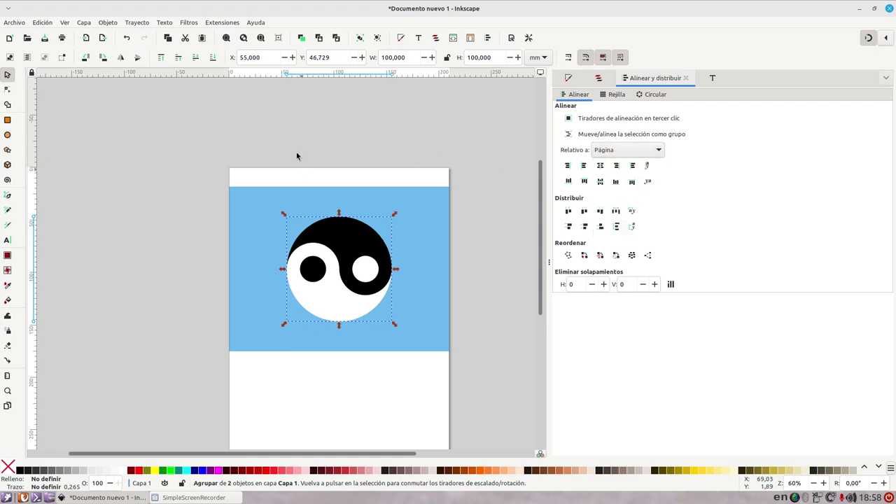
left_click(308, 167)
left_click_drag(340, 300, 339, 267)
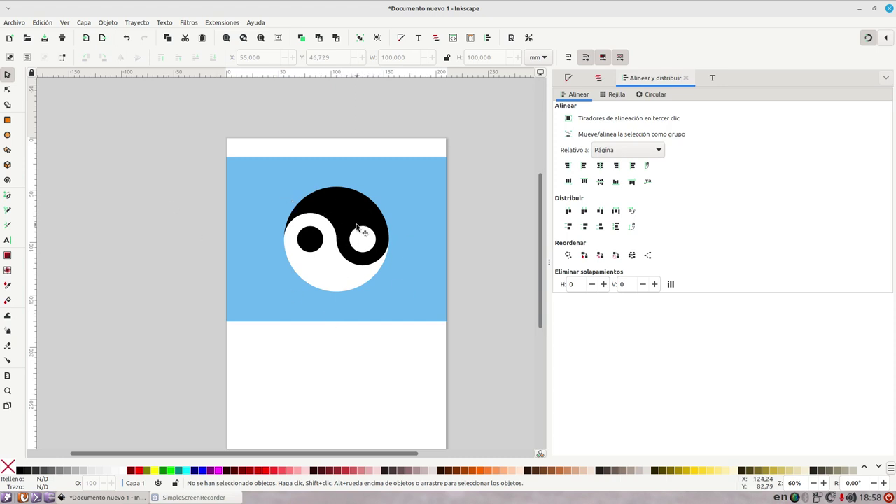
Centre both the yin-yang and the light-blue band vertically on the page.
left_click(395, 203)
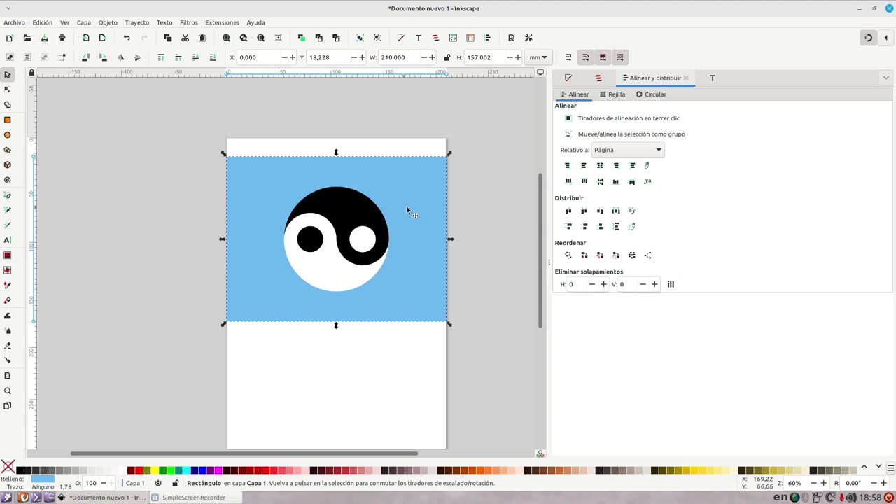
left_click(374, 216)
left_click_drag(375, 213, 348, 178)
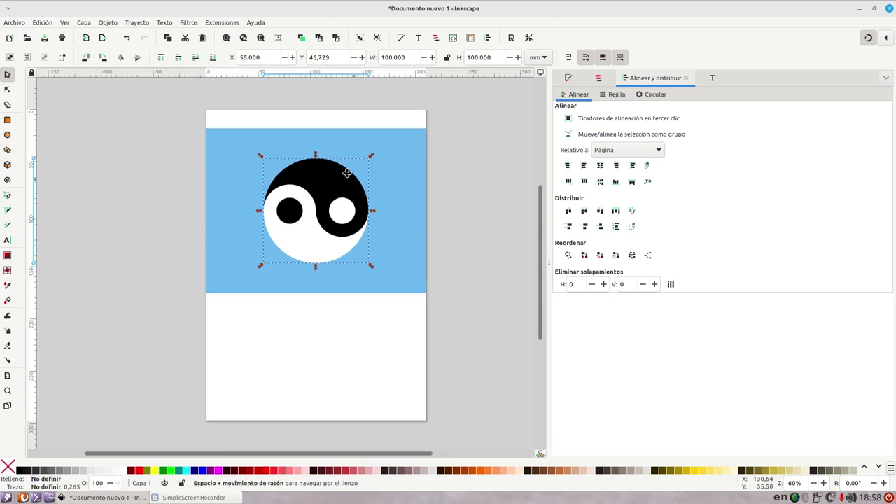
left_click(600, 182)
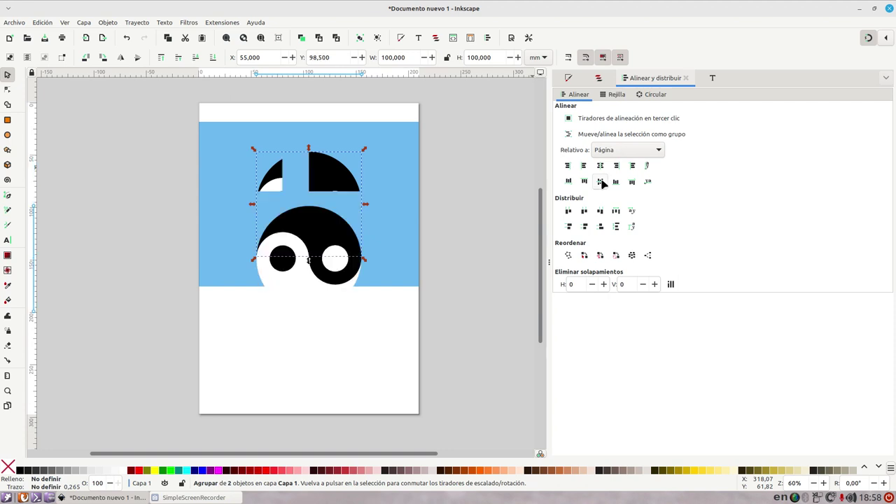
left_click(389, 186)
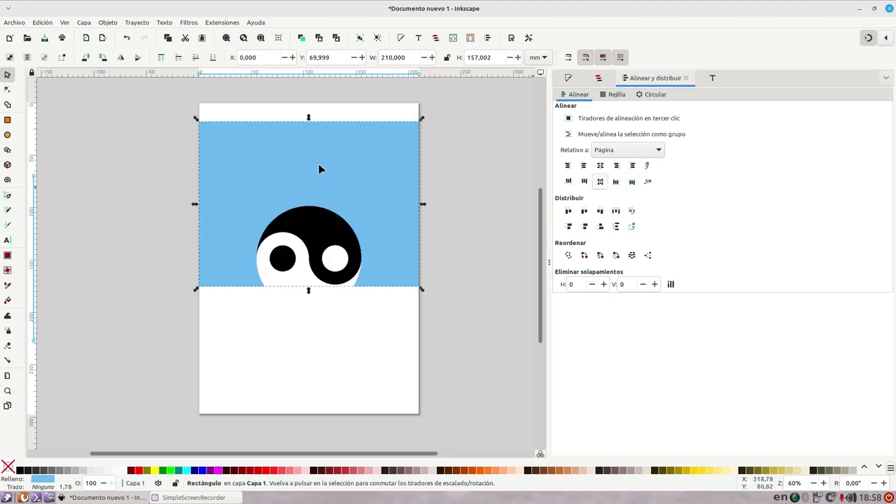
key("ctrl+alt+h")
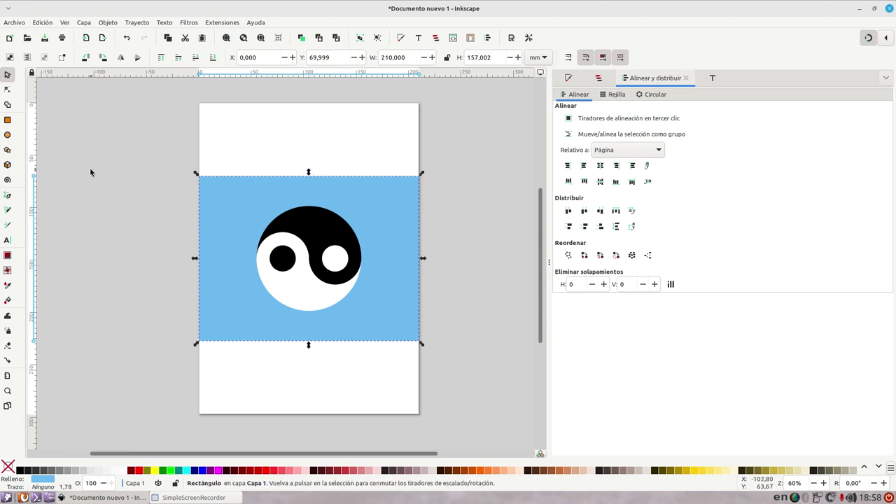
left_click(241, 137)
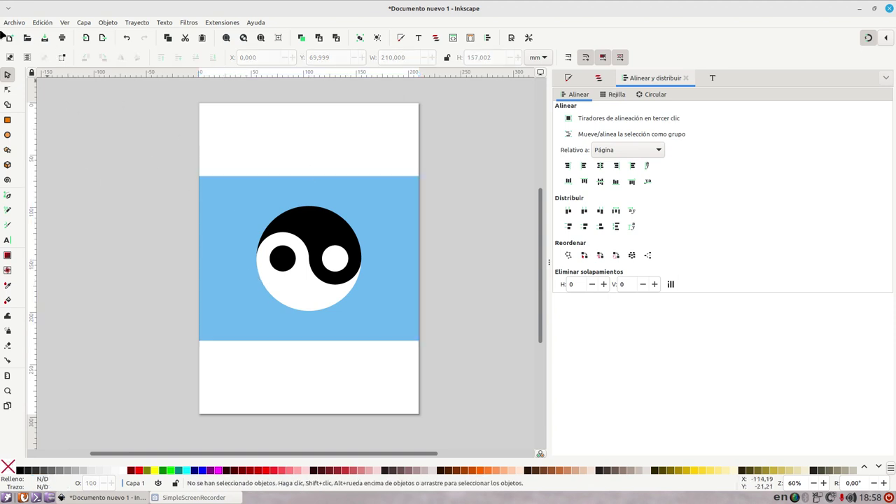
Use Guardar como to save into Documentos under the file name yingyang.svg.
left_click(10, 24)
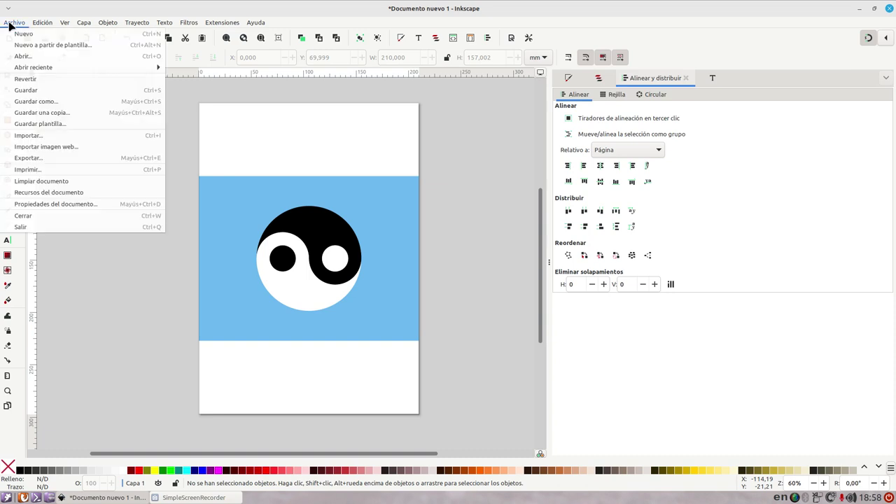
left_click(32, 109)
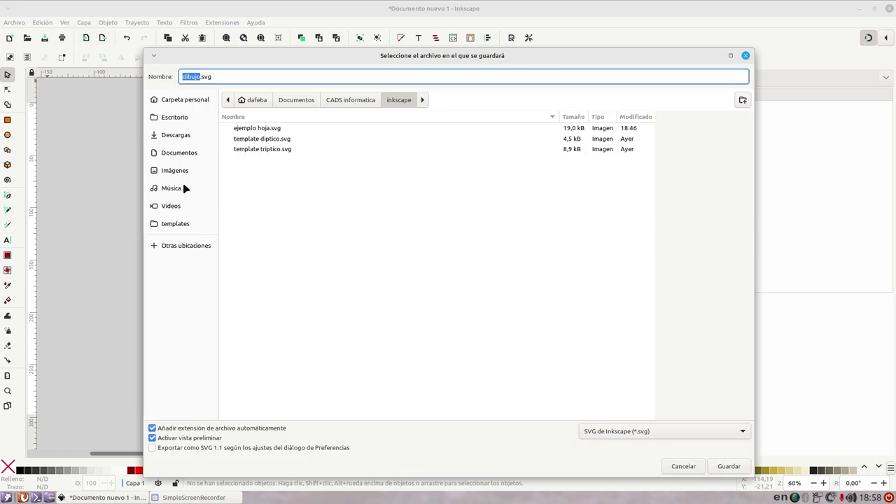
left_click(227, 74)
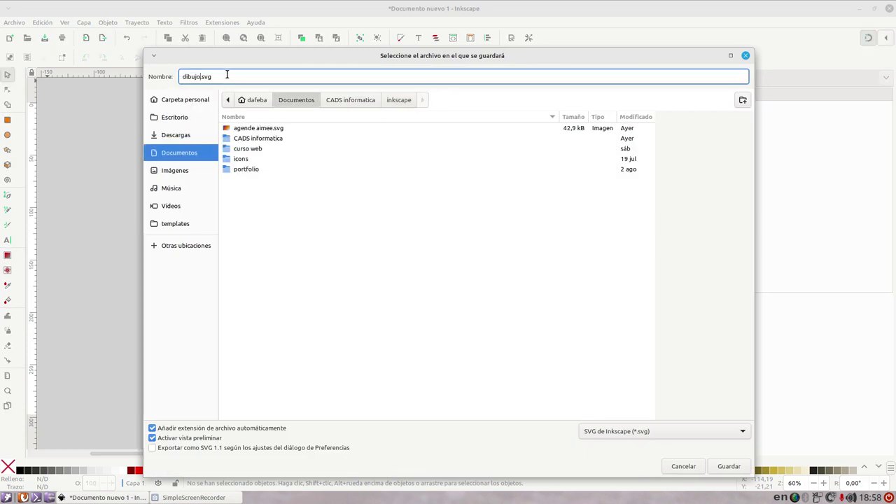
key("Left")
type("ying")
type("yang")
key("Delete")
key("Delete")
left_click(727, 467)
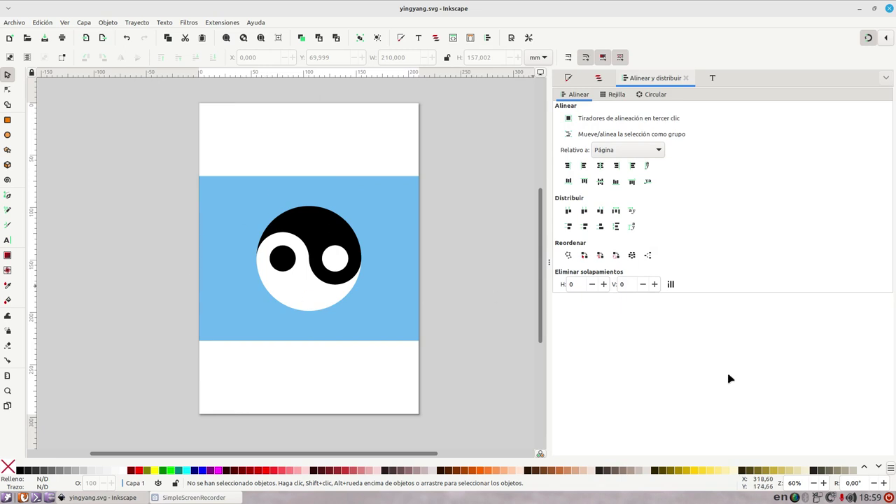
right_click(794, 497)
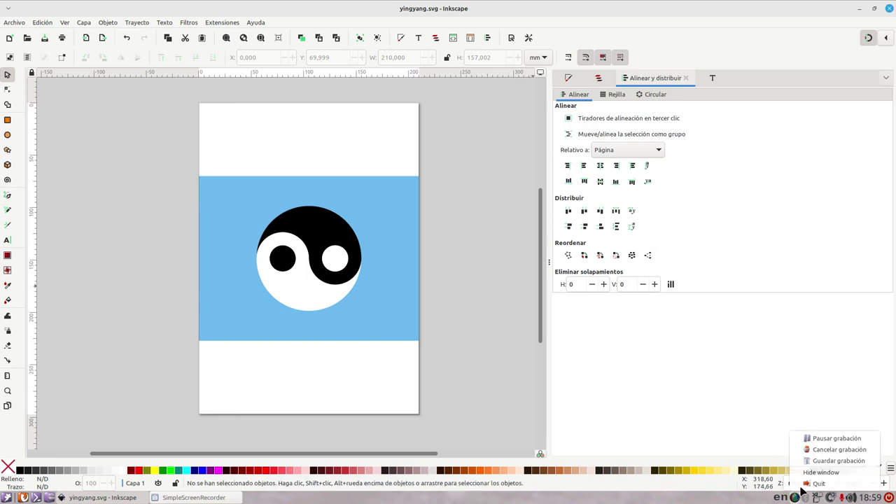